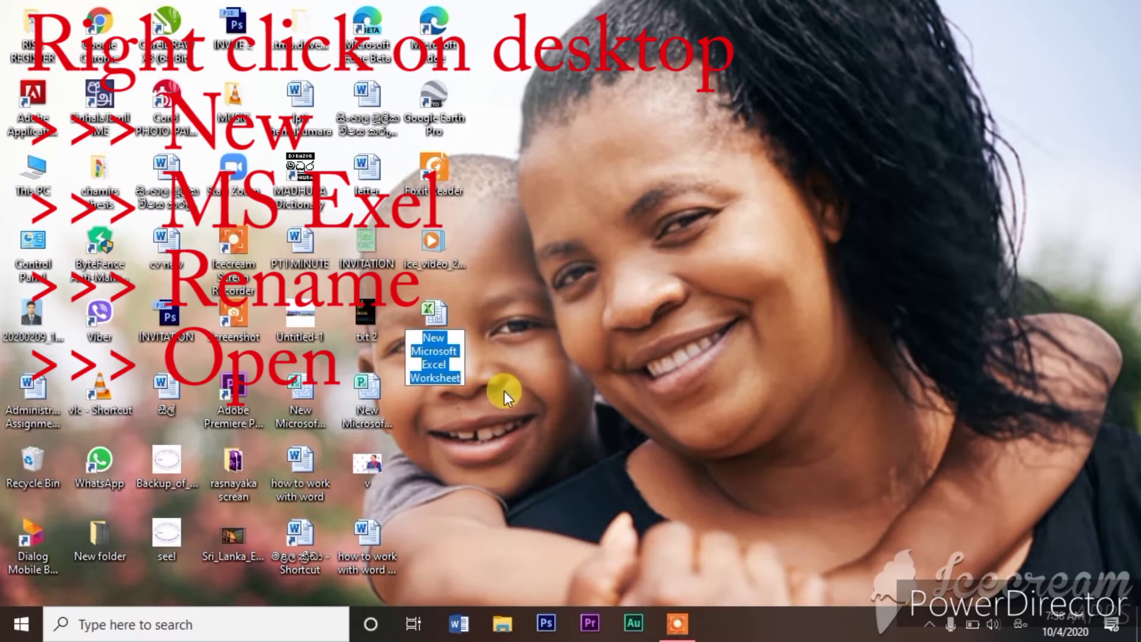
- Rename the new Excel worksheet on the desktop as "එකතු කිරීම-අඩු කිරීම- ගුණ කිරීම" and open it
{"action": "type", "text": "ශ"}
{"action": "key", "text": "BackSpace"}
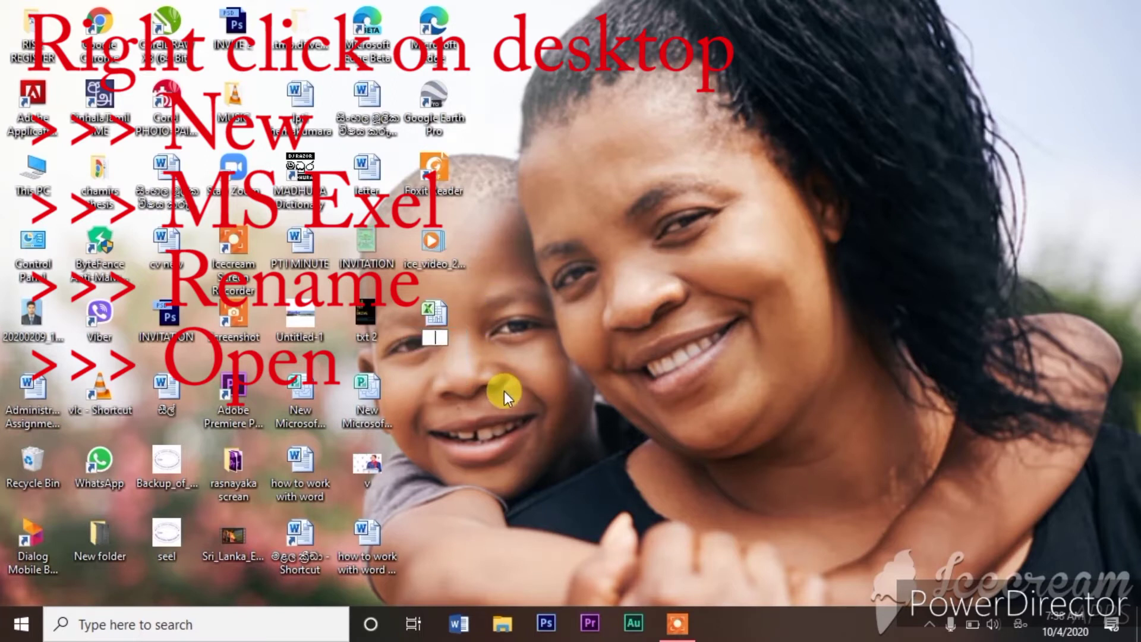
{"action": "type", "text": "එකතු කිර්ීම"}
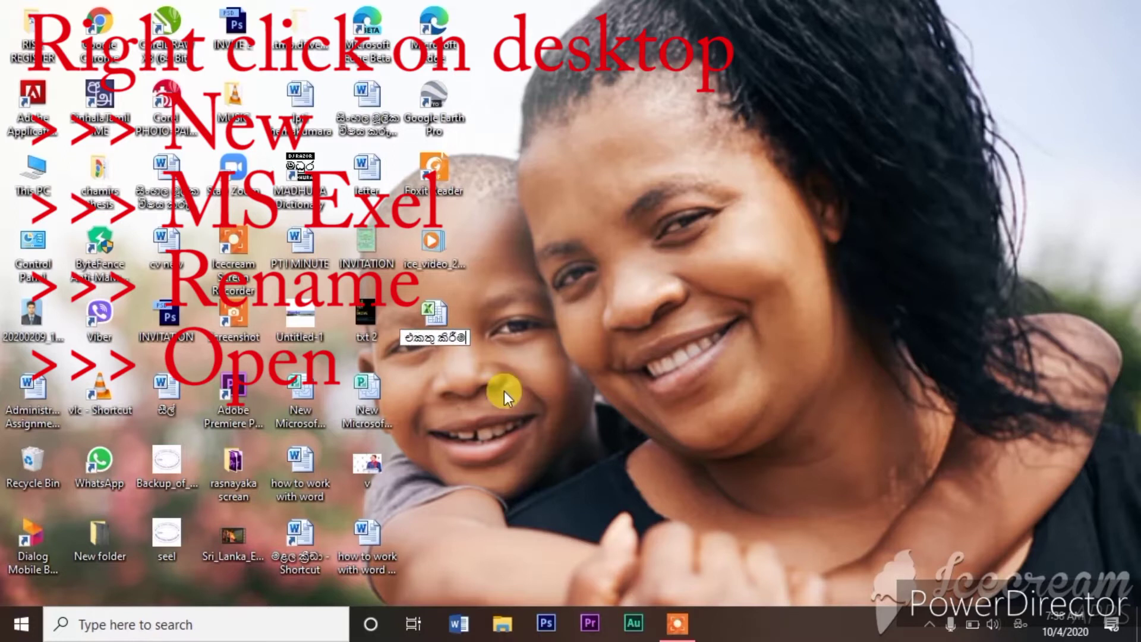
{"action": "type", "text": "-"}
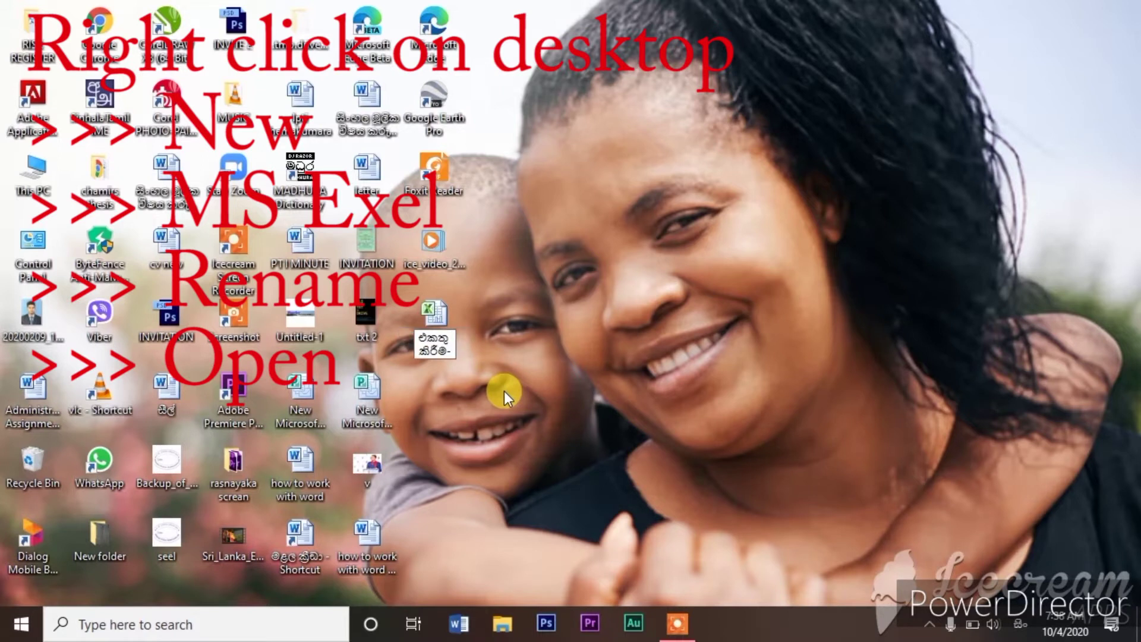
{"action": "type", "text": "අඩු"}
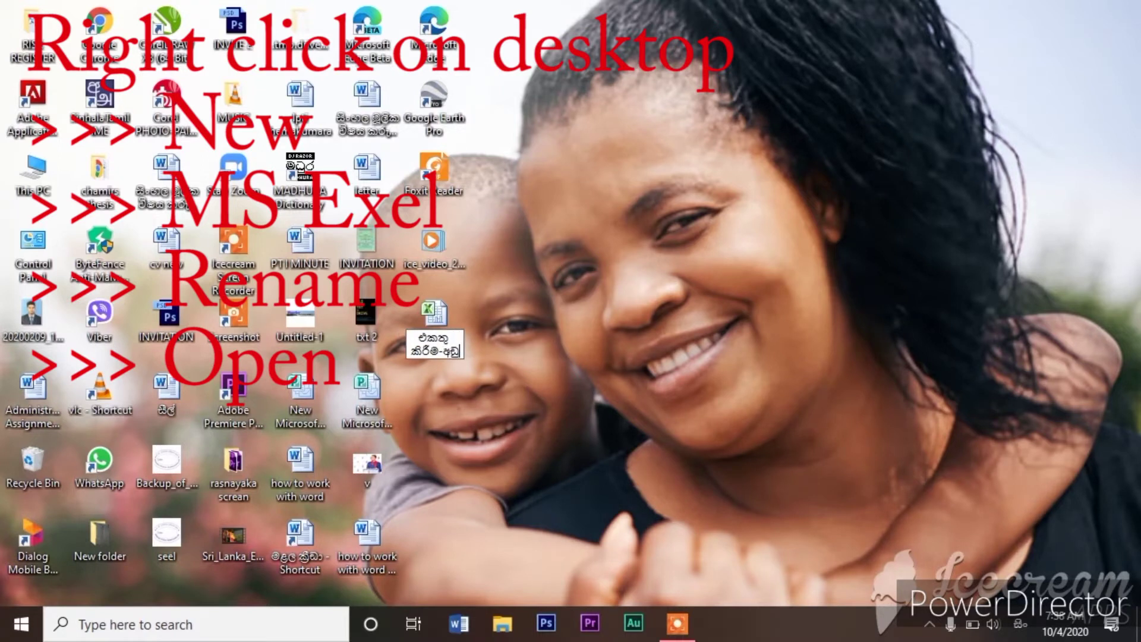
{"action": "type", "text": " කිරීම"}
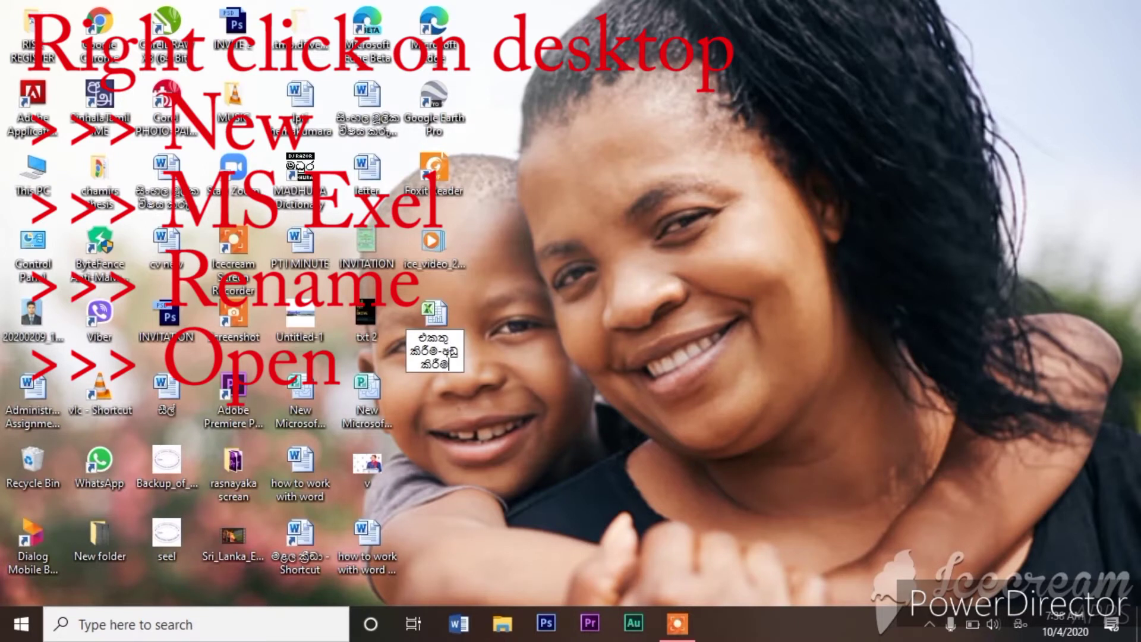
{"action": "type", "text": "- ගුණ"}
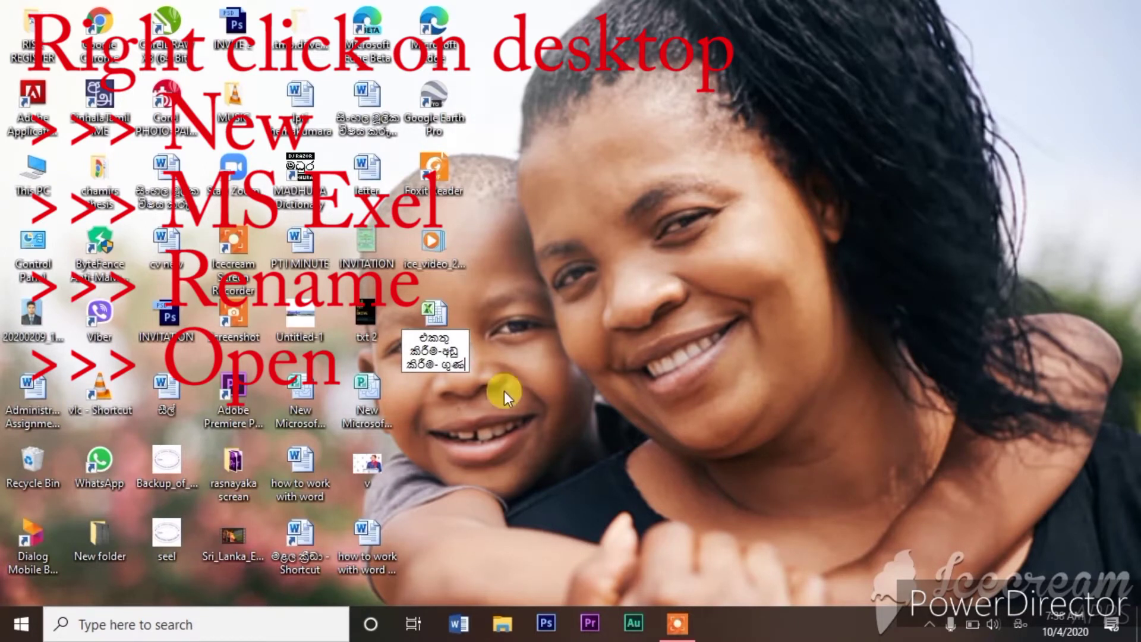
{"action": "type", "text": " කිරීම"}
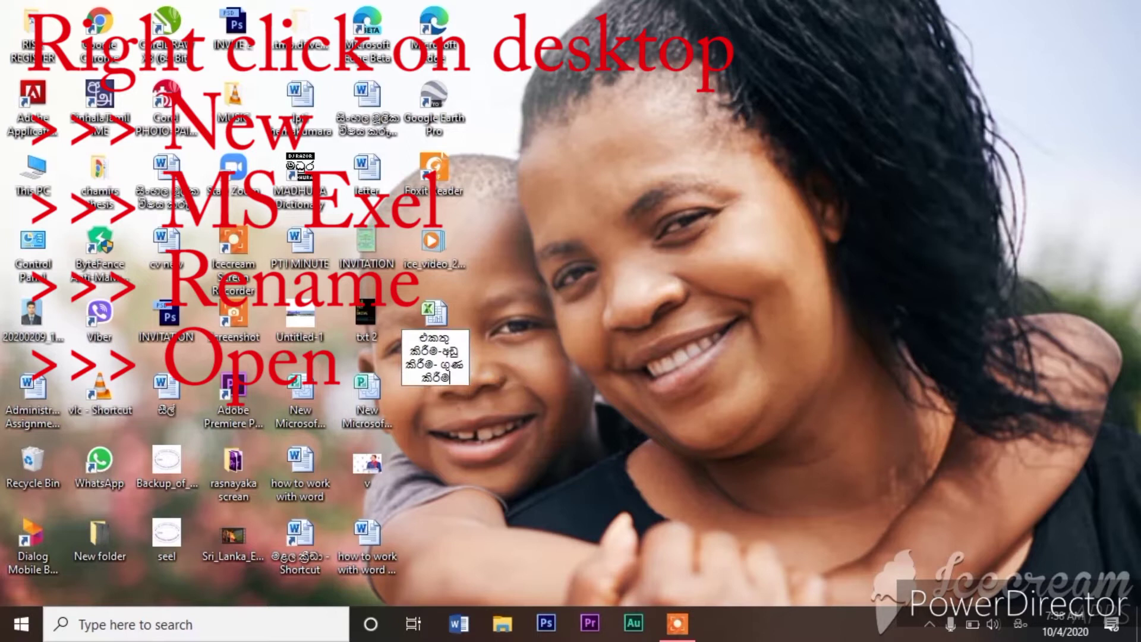
{"action": "key", "text": "Return"}
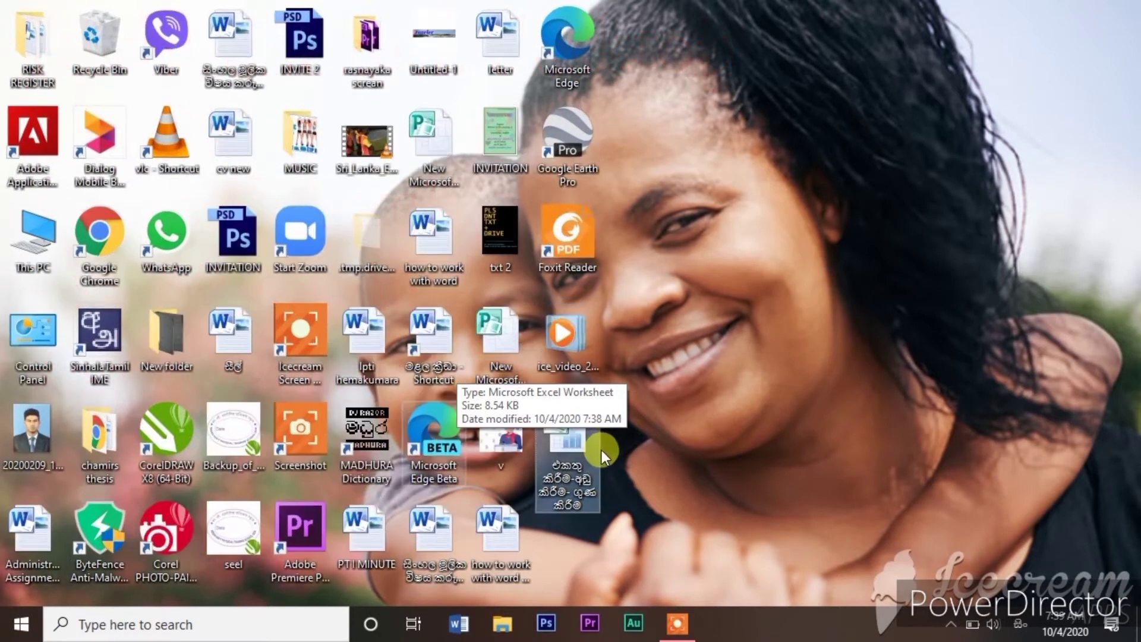
{"action": "double_click", "coordinate": [585, 441]}
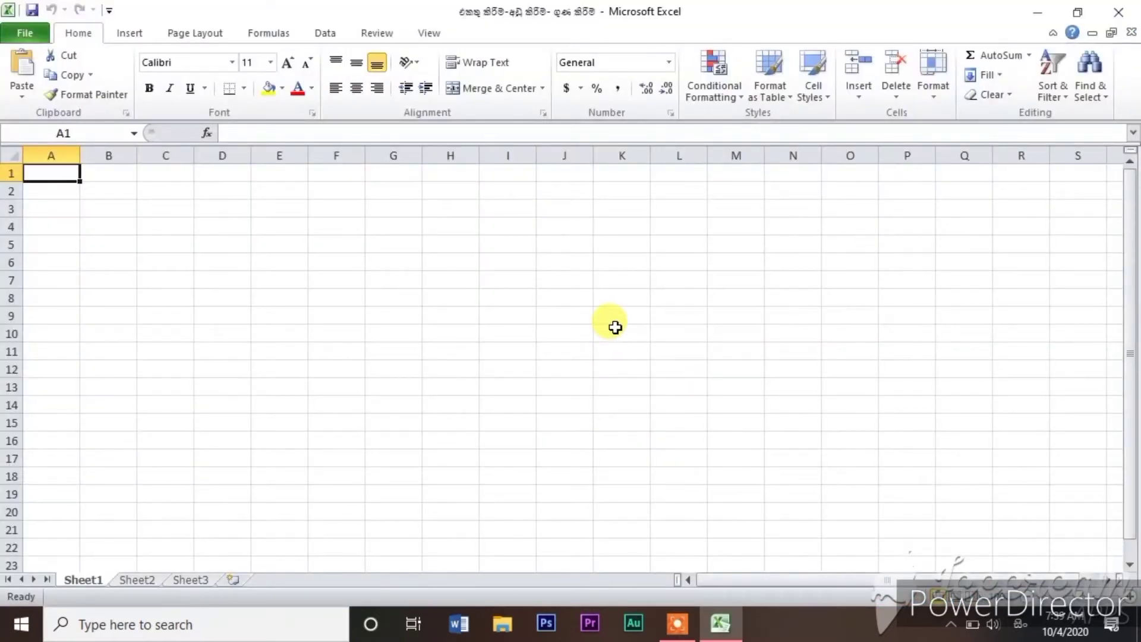
- Enter 552, 225, 5689, 568, 45598, 33665, 1256 and 33635 down cells F3 to F10
{"action": "left_click", "coordinate": [352, 207]}
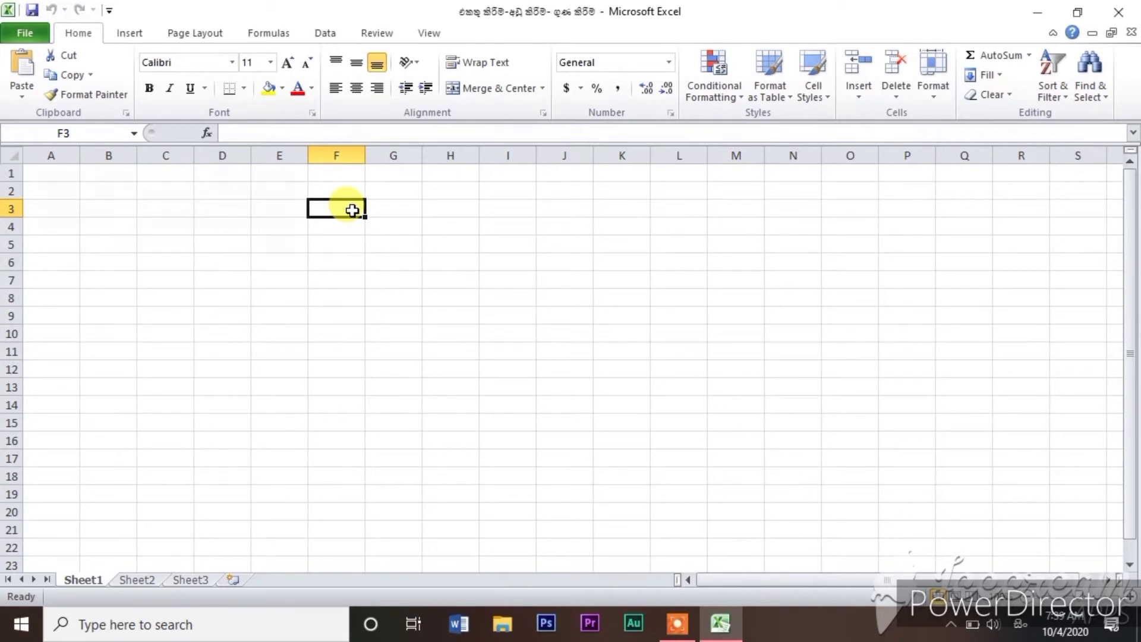
{"action": "double_click", "coordinate": [353, 210]}
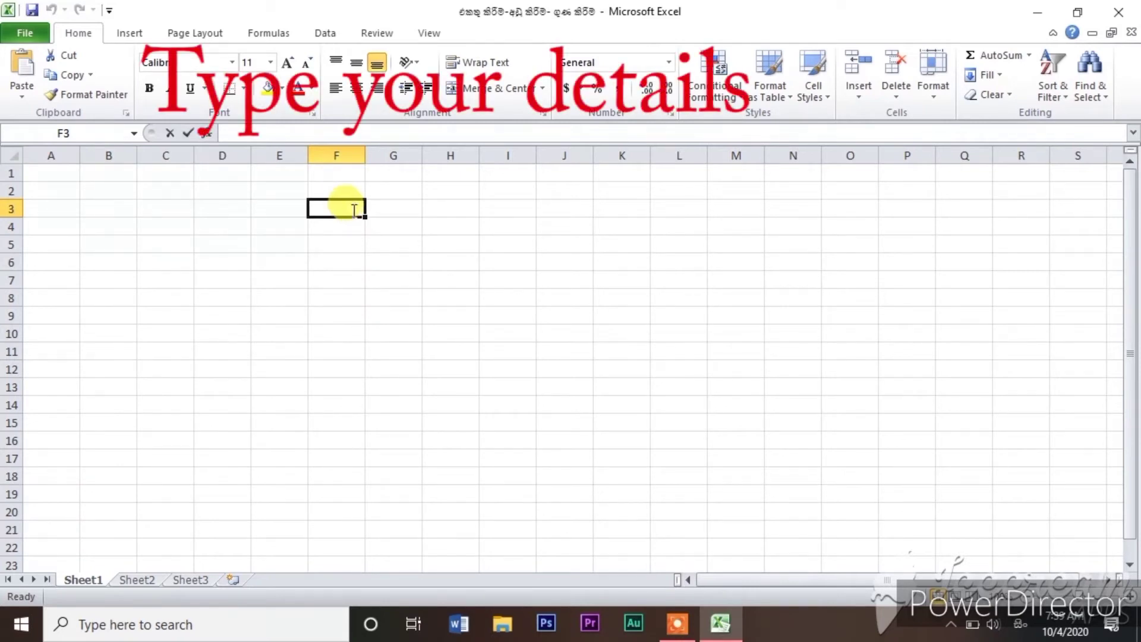
{"action": "type", "text": "552"}
{"action": "key", "text": "Return"}
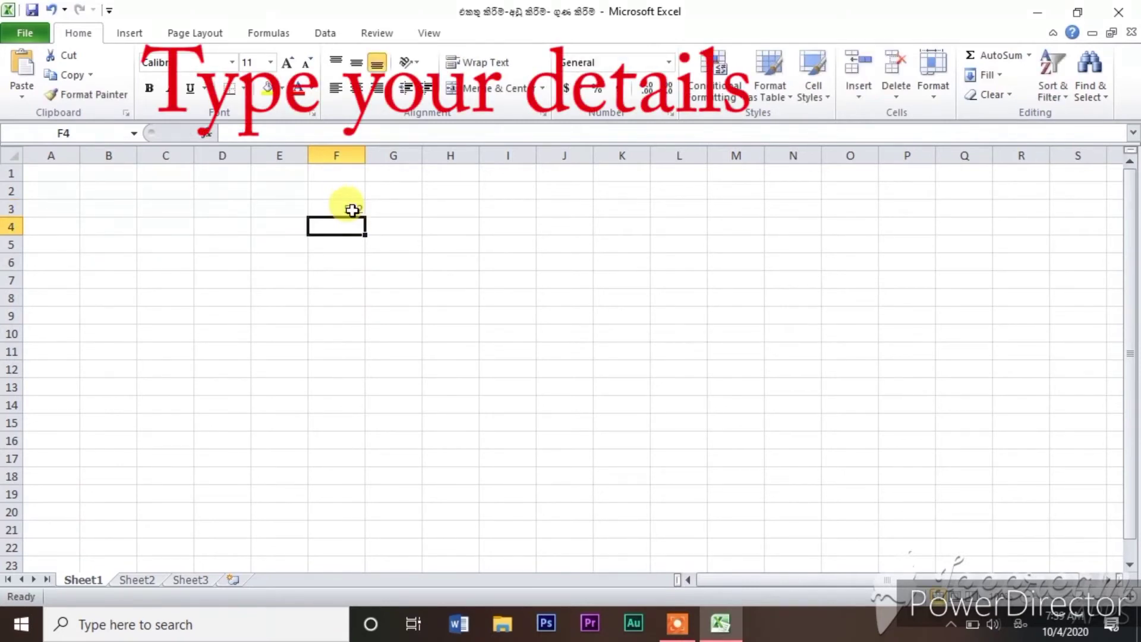
{"action": "type", "text": "225"}
{"action": "key", "text": "Return"}
{"action": "type", "text": "5689"}
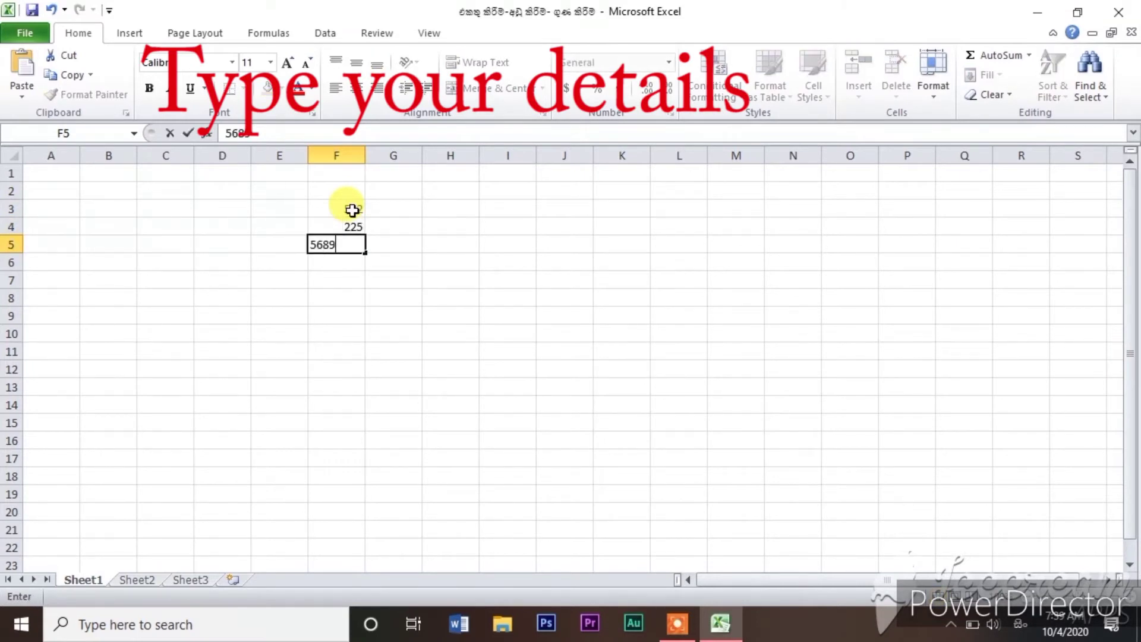
{"action": "key", "text": "Left"}
{"action": "key", "text": "Down"}
{"action": "key", "text": "Right"}
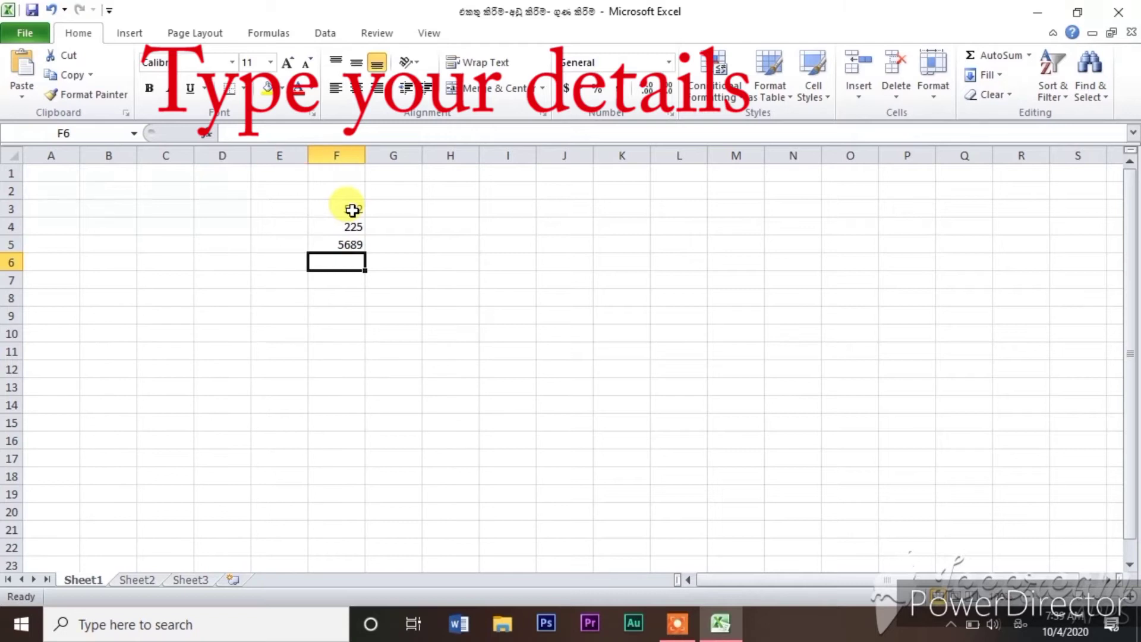
{"action": "type", "text": "568"}
{"action": "key", "text": "Return"}
{"action": "type", "text": "45598"}
{"action": "key", "text": "Return"}
{"action": "type", "text": "33665"}
{"action": "key", "text": "Return"}
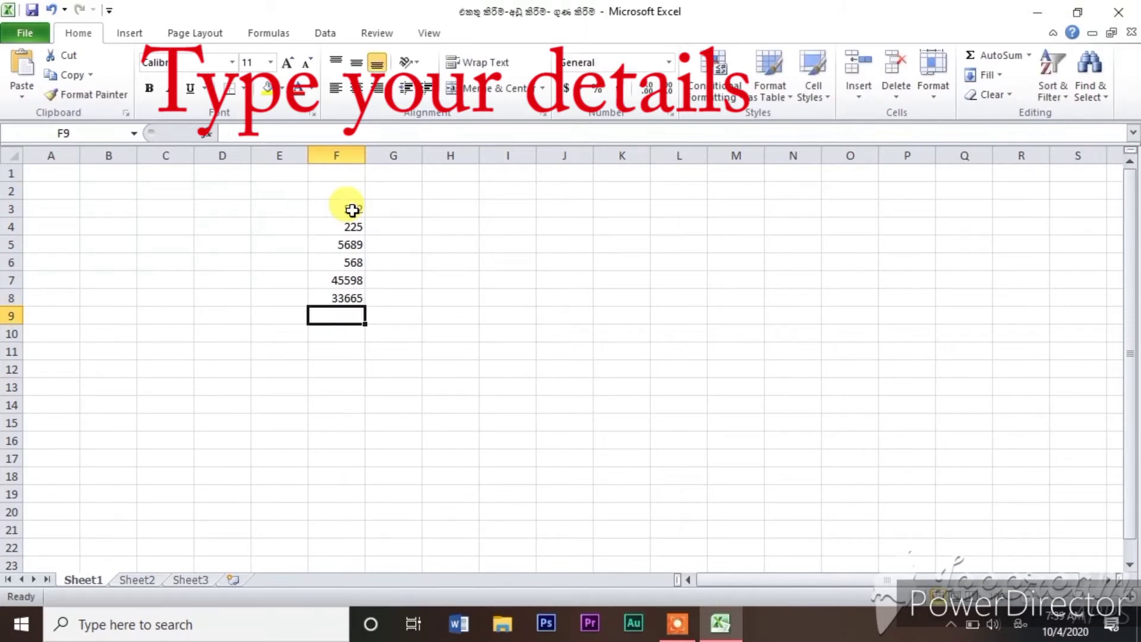
{"action": "type", "text": "1256"}
{"action": "key", "text": "Return"}
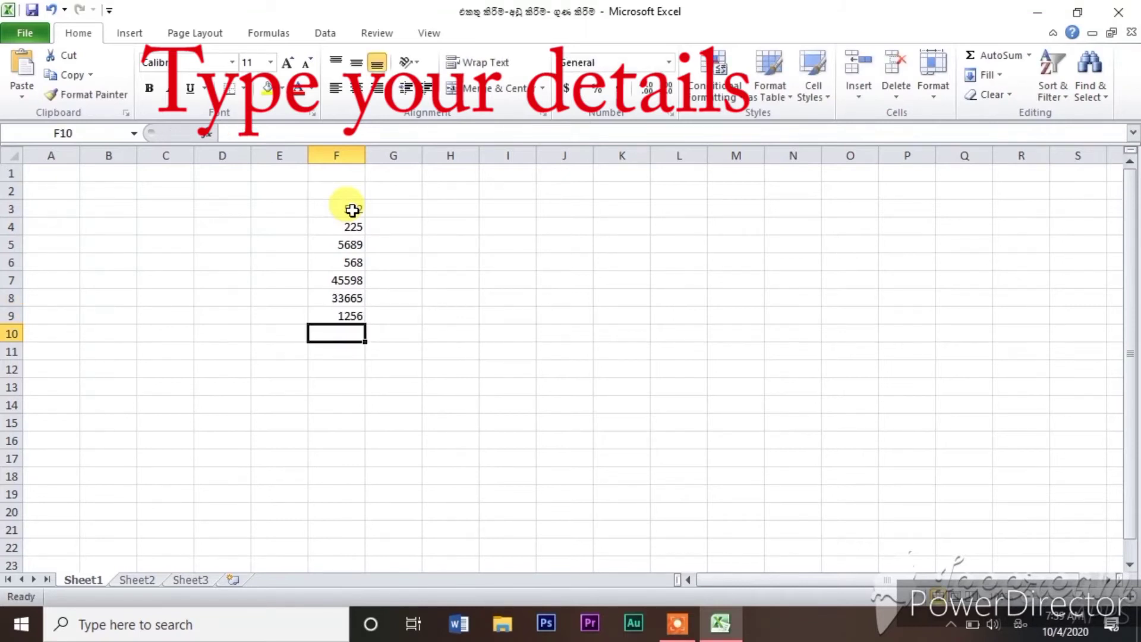
{"action": "type", "text": "33635"}
{"action": "key", "text": "Return"}
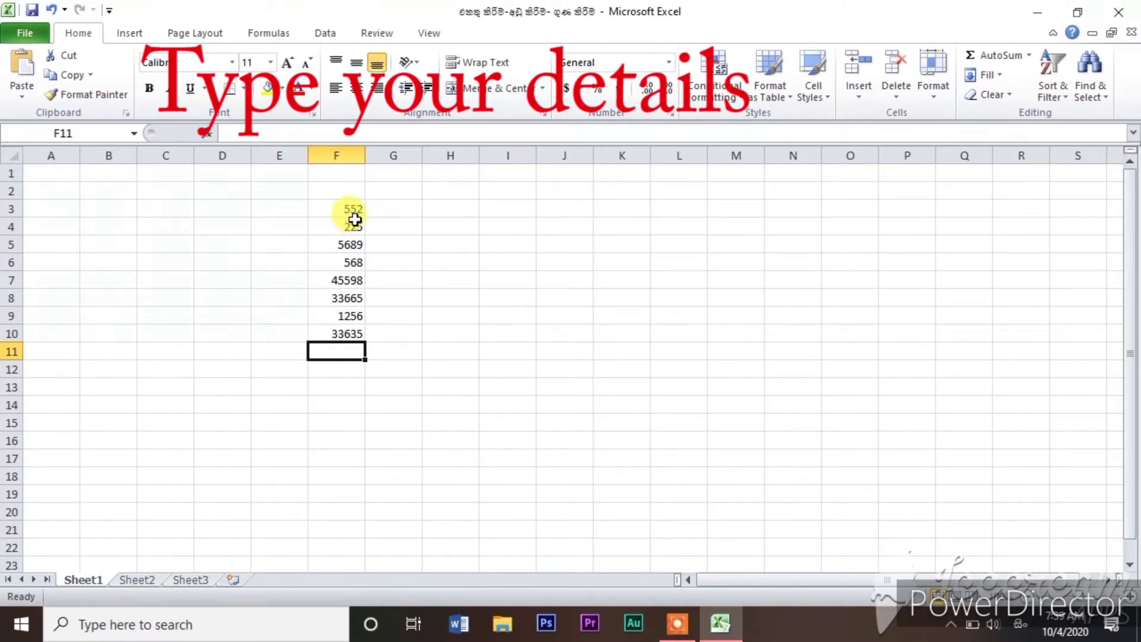
- Switch the input language to English and enter the labels A through H down cells E3 to E10
{"action": "left_click", "coordinate": [285, 203]}
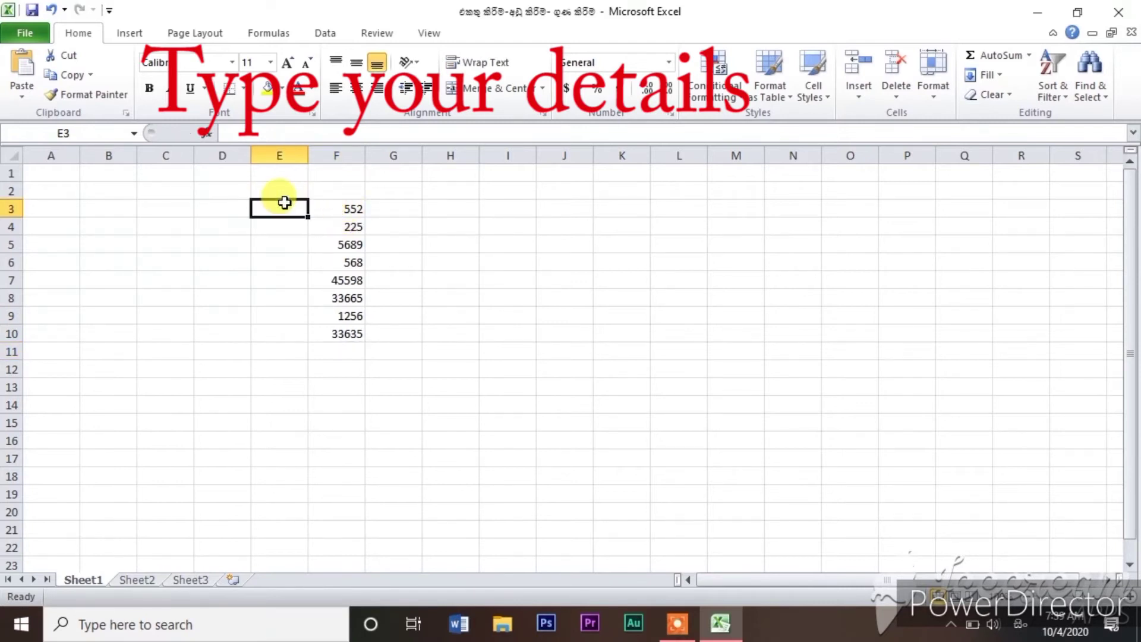
{"action": "type", "text": "ට"}
{"action": "key", "text": "BackSpace"}
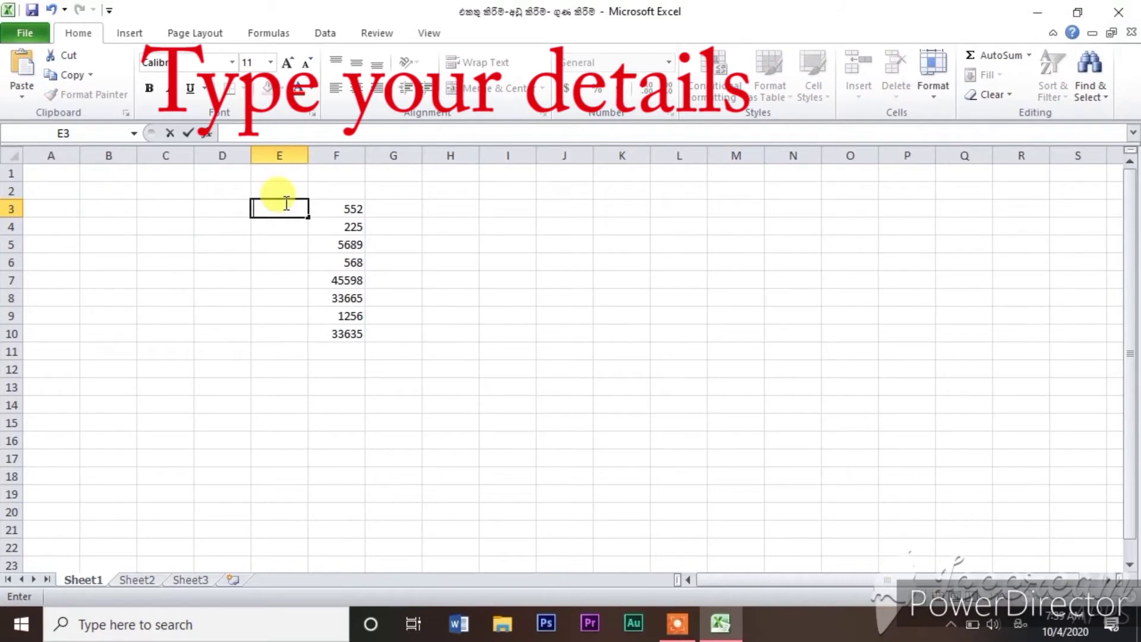
{"action": "key", "text": "super+space"}
{"action": "key", "text": "super+space"}
{"action": "key", "text": "super+space"}
{"action": "key", "text": "super+space"}
{"action": "type", "text": "A"}
{"action": "key", "text": "Return"}
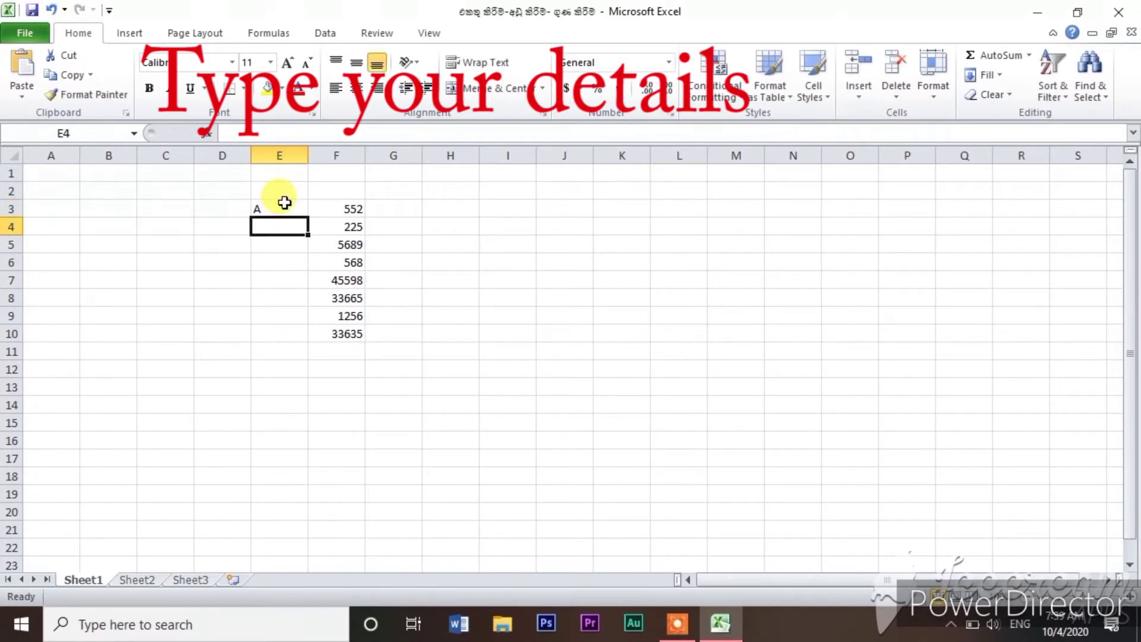
{"action": "type", "text": "B"}
{"action": "key", "text": "Return"}
{"action": "type", "text": "C"}
{"action": "key", "text": "Return"}
{"action": "type", "text": "D"}
{"action": "key", "text": "Return"}
{"action": "type", "text": "E"}
{"action": "key", "text": "Return"}
{"action": "type", "text": "F"}
{"action": "key", "text": "Return"}
{"action": "type", "text": "G"}
{"action": "key", "text": "Return"}
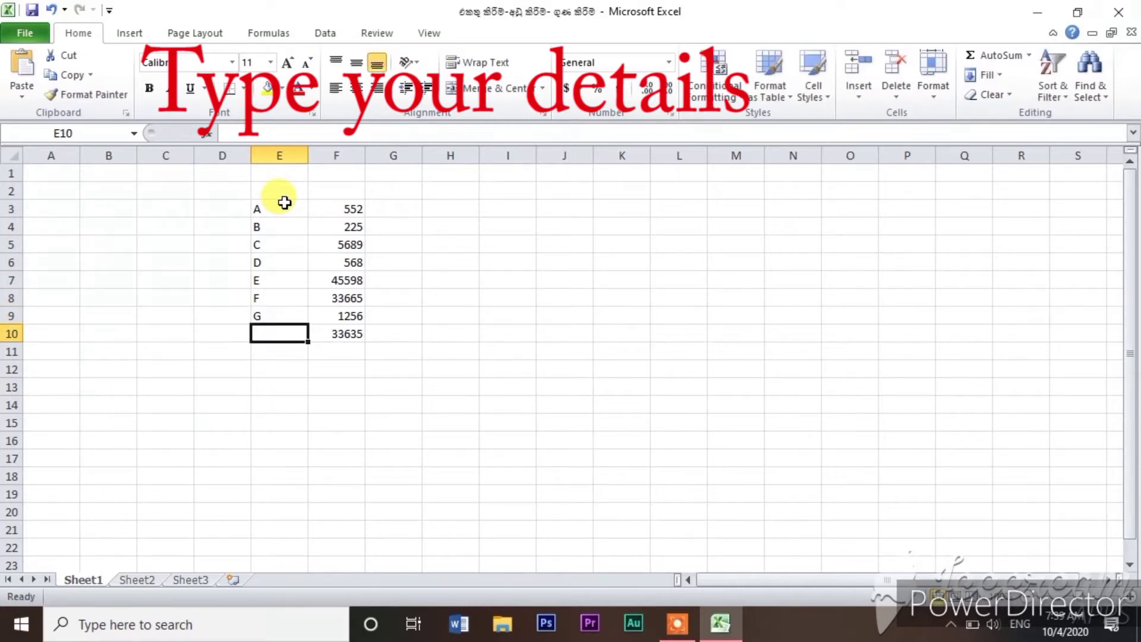
{"action": "type", "text": "H"}
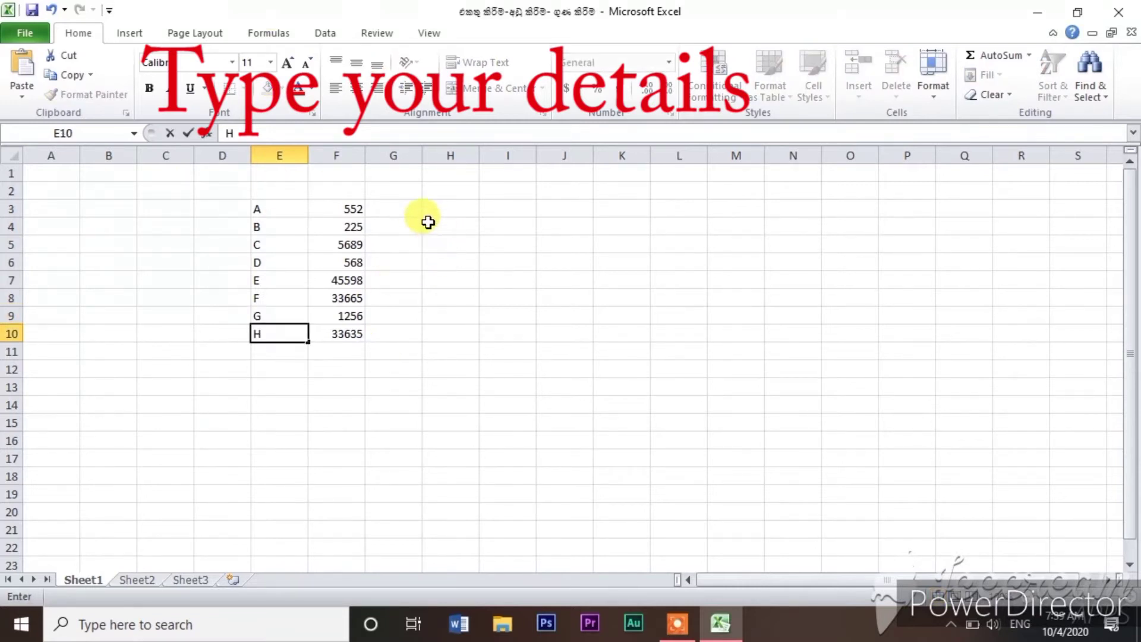
- Enter the heading UNIT PRICE in cell F2 and fit column F's width to its contents
{"action": "left_click", "coordinate": [337, 191]}
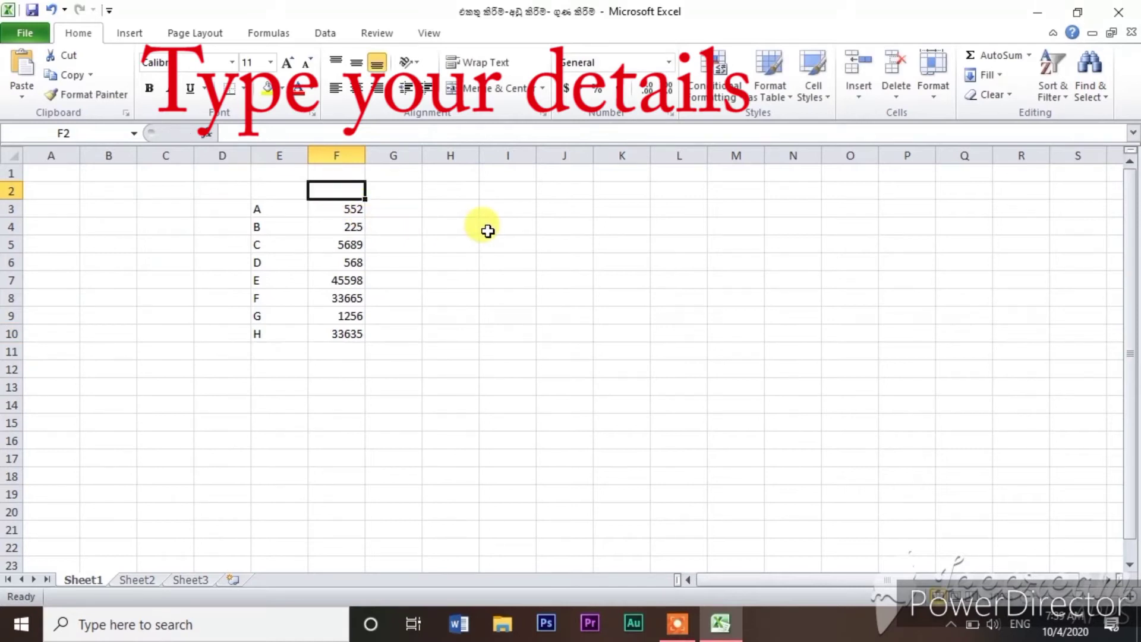
{"action": "type", "text": "UNIT "}
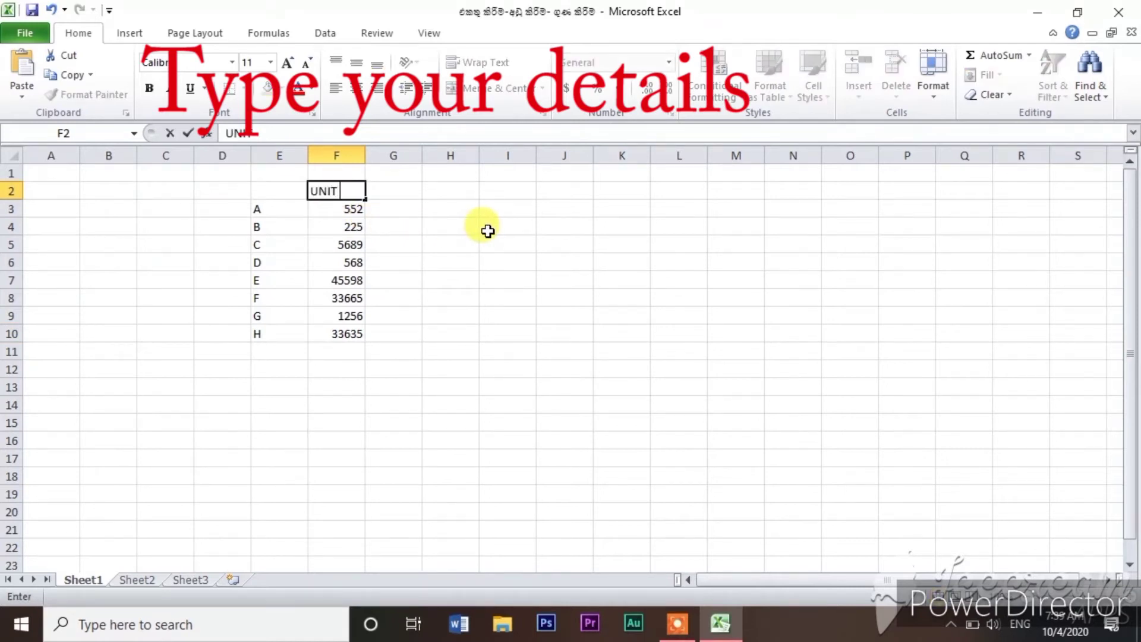
{"action": "type", "text": "PRICE"}
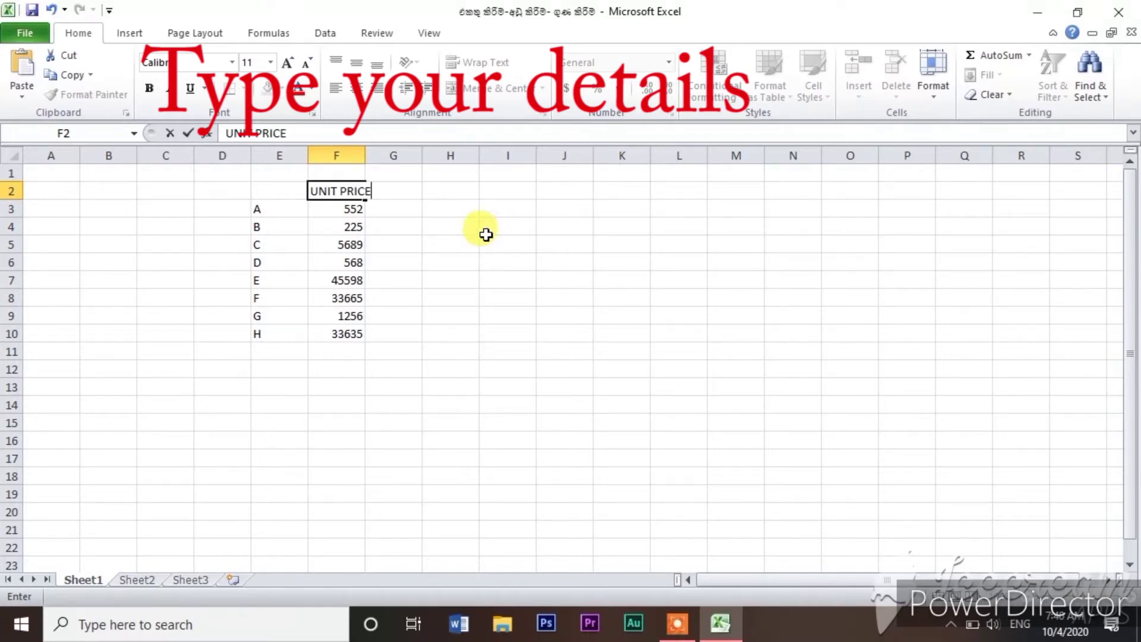
{"action": "left_click", "coordinate": [485, 232]}
{"action": "left_click_drag", "start_coordinate": [364, 155], "coordinate": [363, 155]}
{"action": "double_click", "coordinate": [363, 155]}
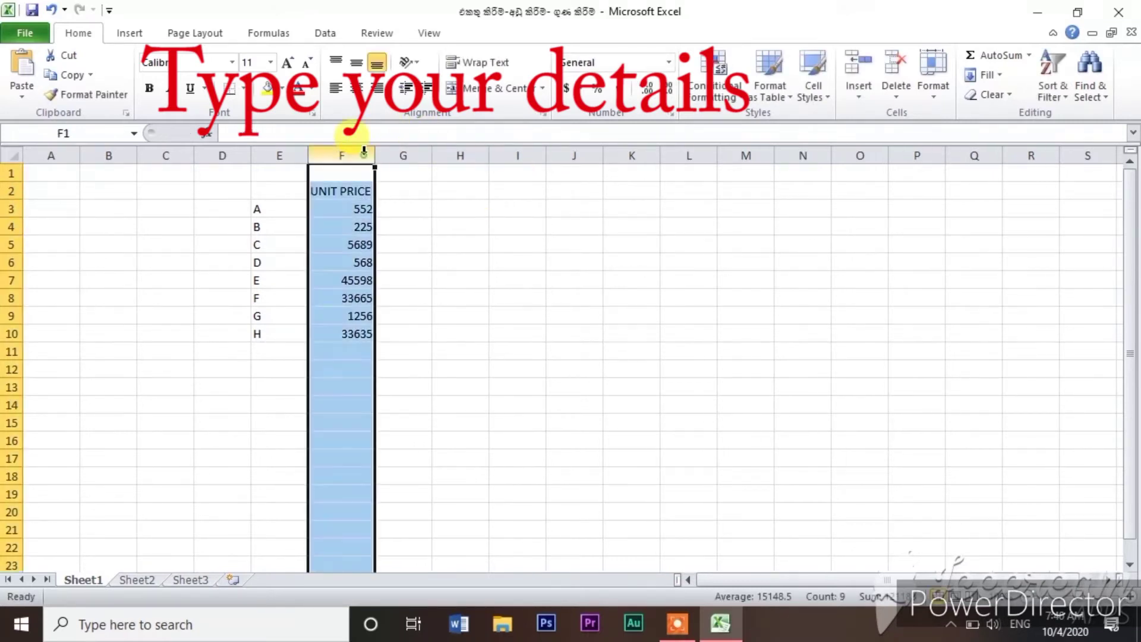
- Enter the heading No's in cell G2 beside the unit price heading
{"action": "left_click", "coordinate": [400, 189]}
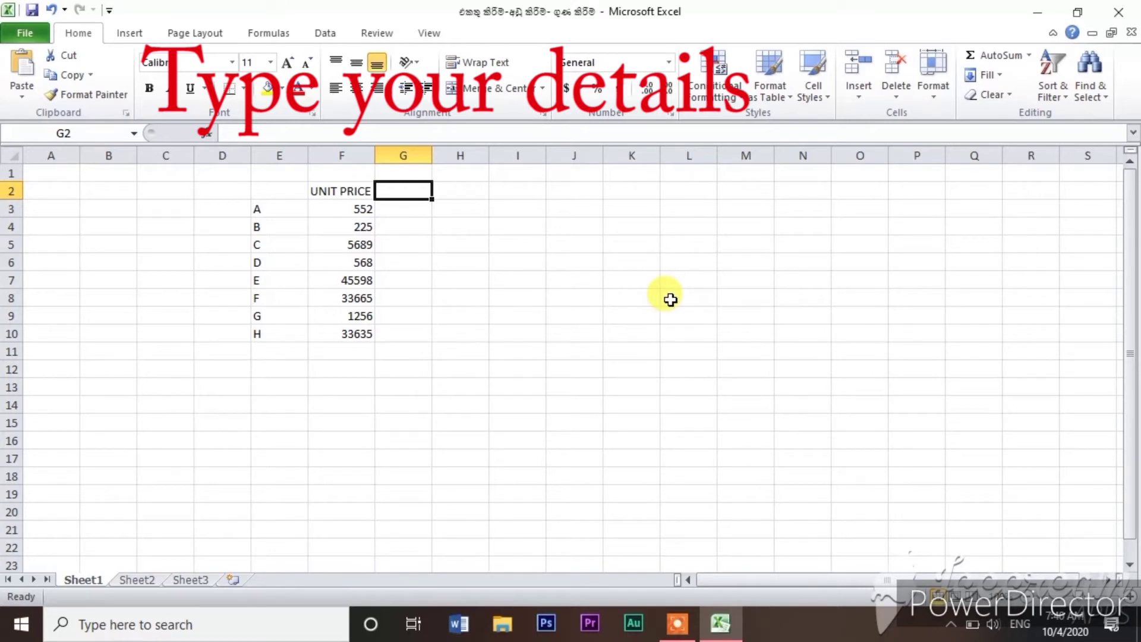
{"action": "type", "text": "n"}
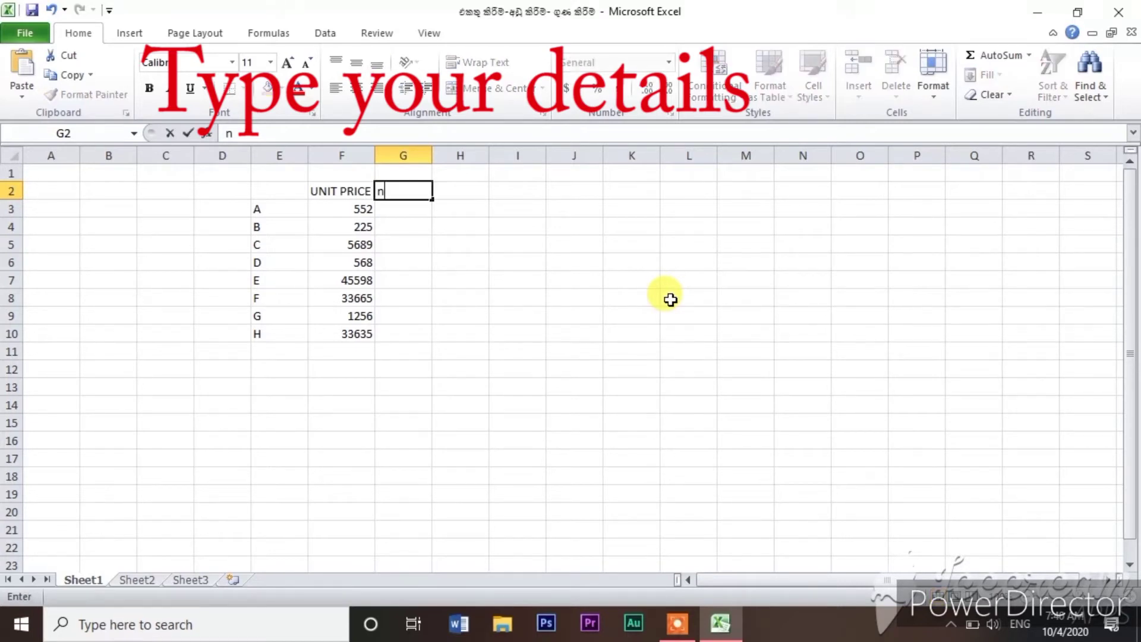
{"action": "type", "text": "No's"}
{"action": "key", "text": "Return"}
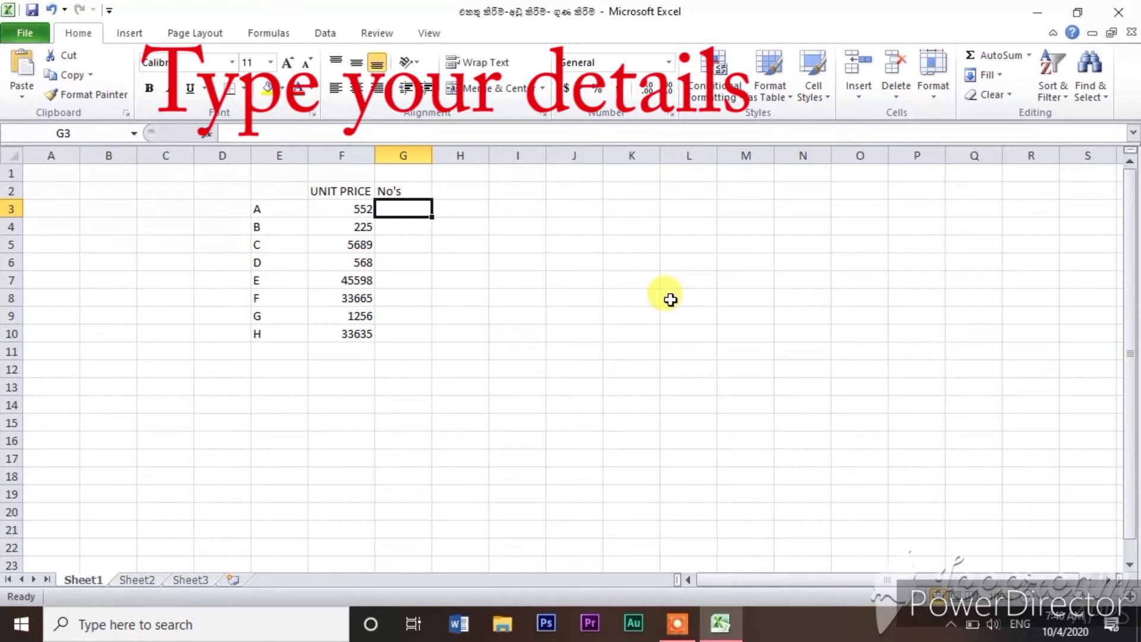
- Enter the quantities 1, 2, 5, 6, 7, 8, 2 and 9 down cells G3 to G10
{"action": "type", "text": "1"}
{"action": "key", "text": "Return"}
{"action": "type", "text": "2"}
{"action": "key", "text": "Return"}
{"action": "type", "text": "5"}
{"action": "key", "text": "Return"}
{"action": "type", "text": "6"}
{"action": "key", "text": "Return"}
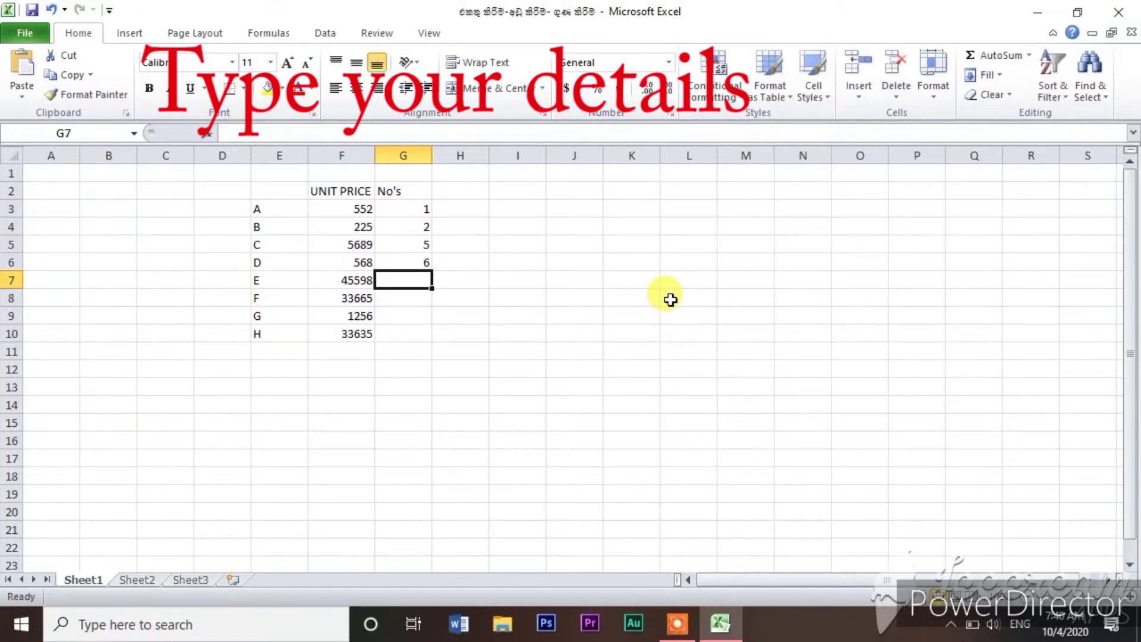
{"action": "type", "text": "7"}
{"action": "key", "text": "Return"}
{"action": "type", "text": "8"}
{"action": "key", "text": "Return"}
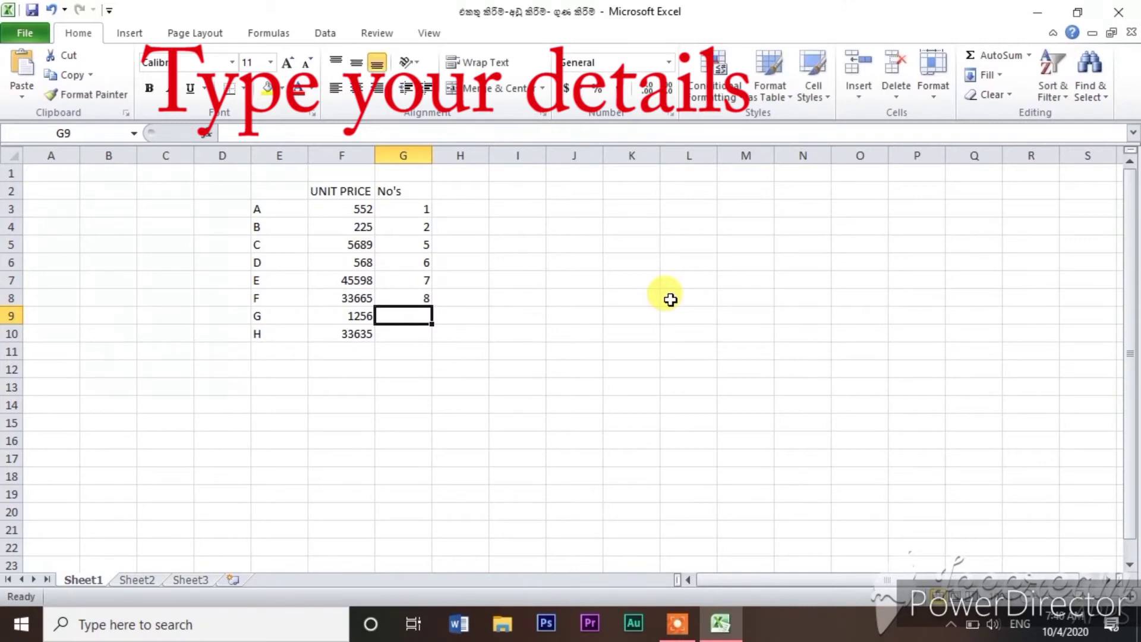
{"action": "type", "text": "2"}
{"action": "key", "text": "Return"}
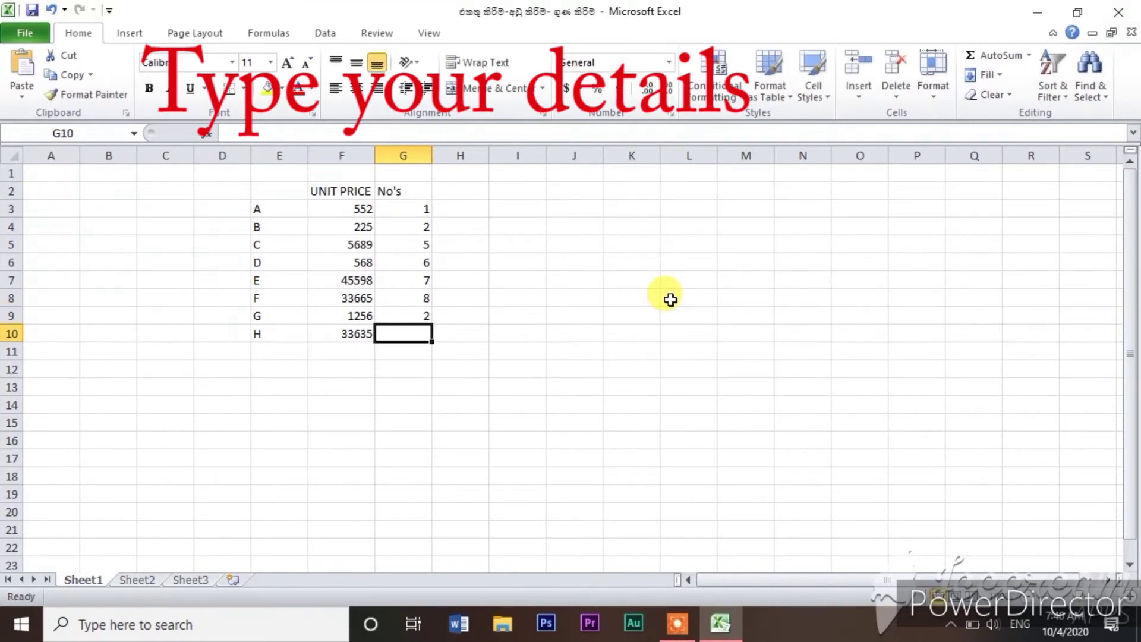
{"action": "type", "text": "9"}
{"action": "left_click", "coordinate": [683, 419]}
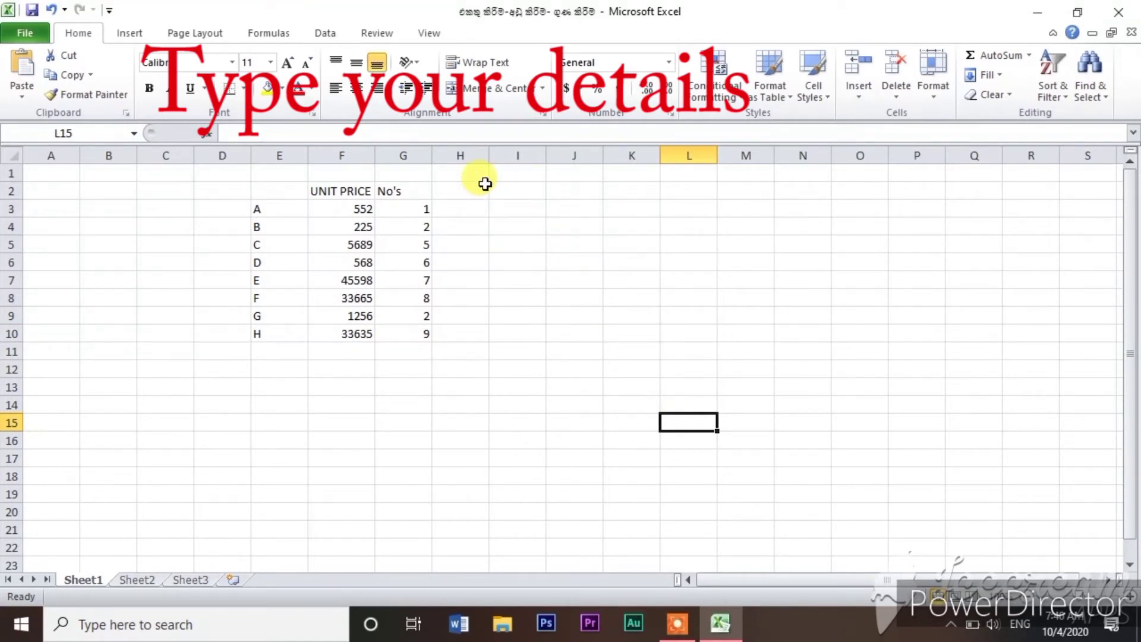
- Enter the heading total price in cell H2 beside the No's heading
{"action": "left_click", "coordinate": [479, 189]}
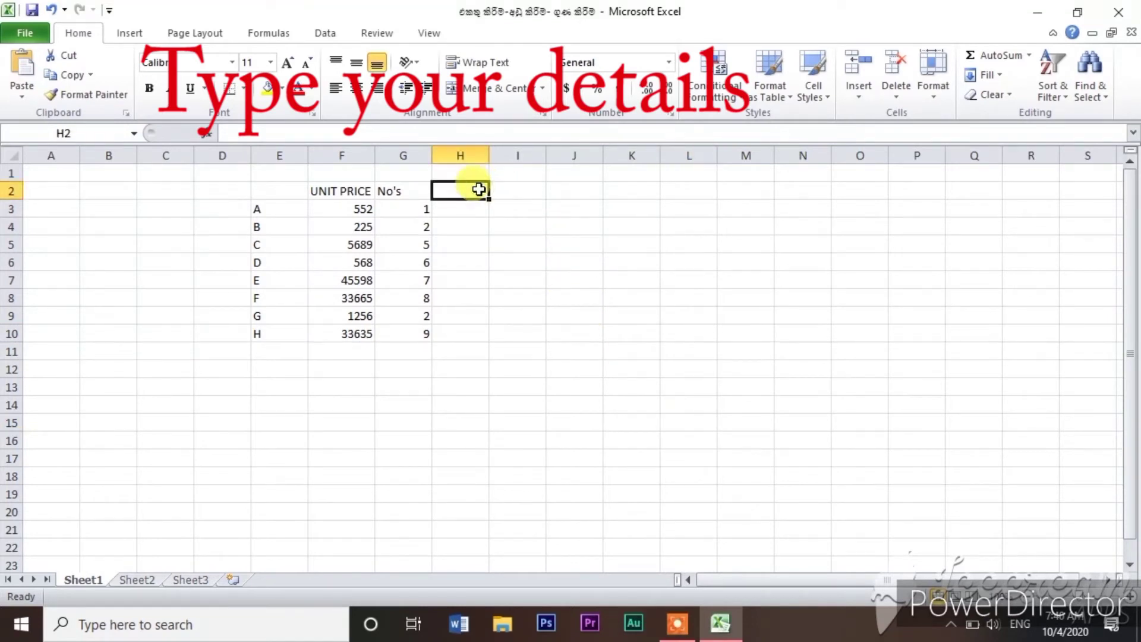
{"action": "type", "text": "total pr"}
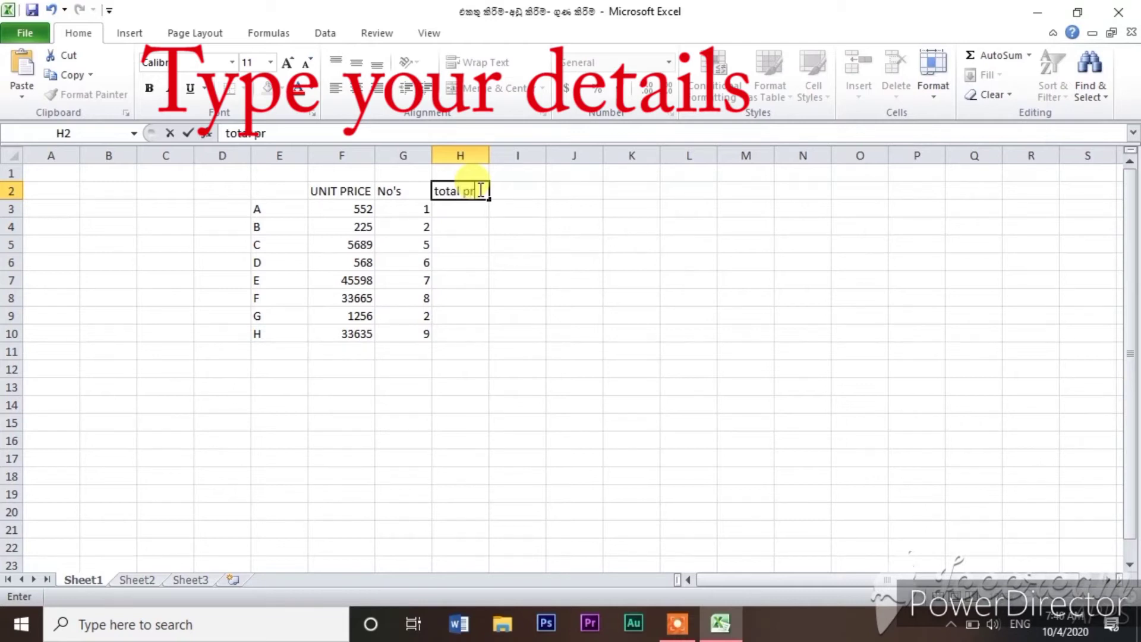
{"action": "type", "text": "ice"}
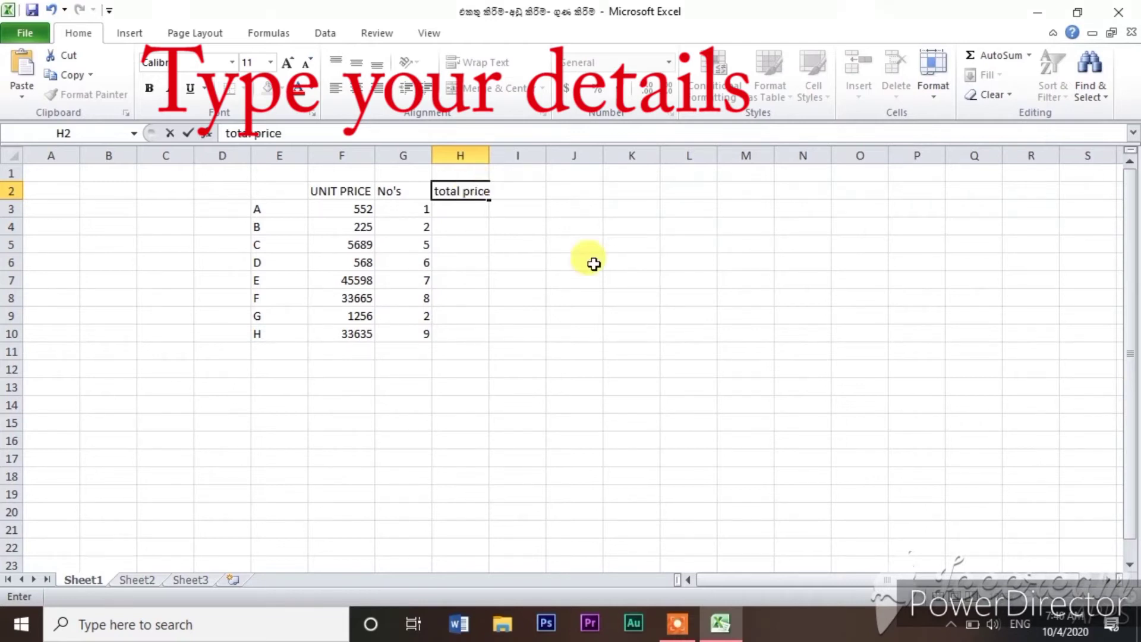
{"action": "left_click", "coordinate": [608, 277]}
- Enlarge the font of the table E2:H10 to size 14 and fit columns F, G and H to their contents
{"action": "left_click_drag", "start_coordinate": [275, 186], "coordinate": [484, 337]}
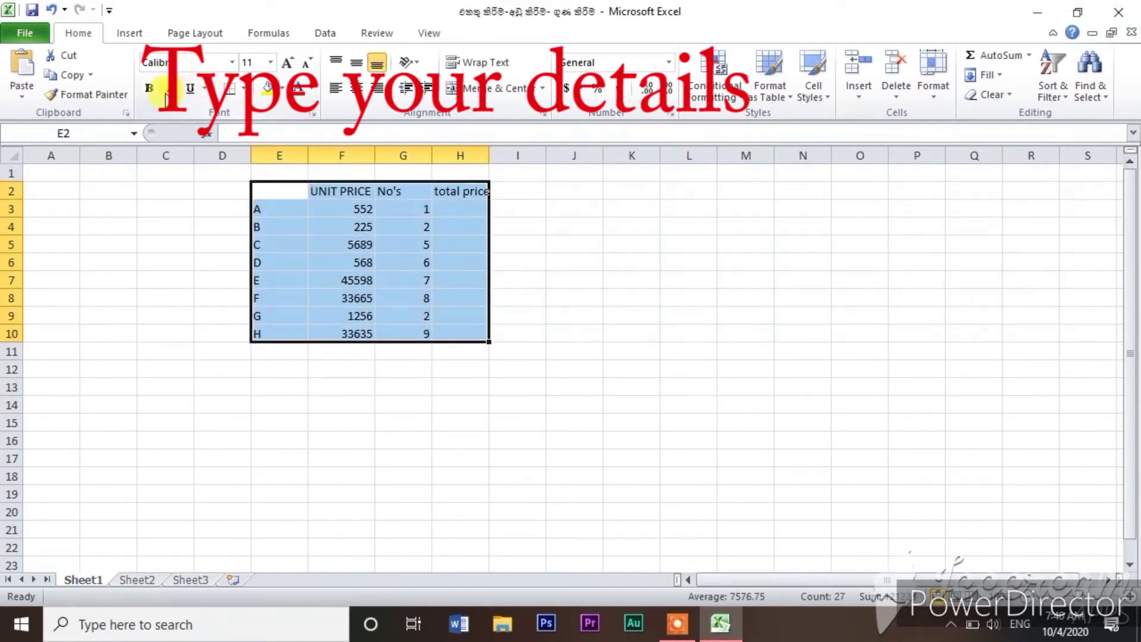
{"action": "left_click", "coordinate": [289, 62]}
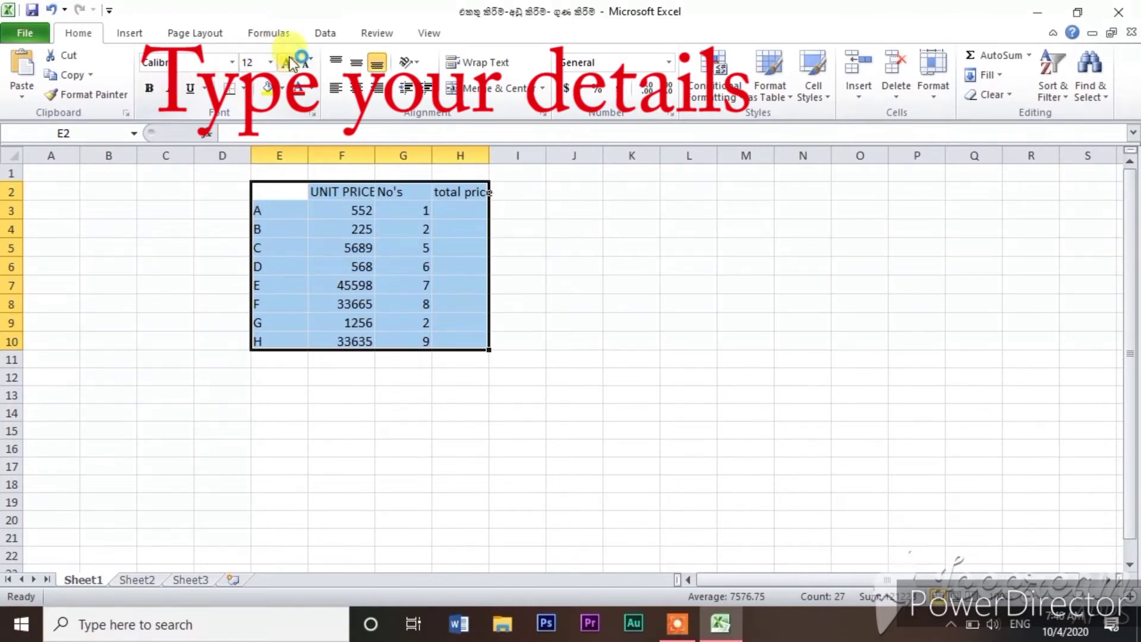
{"action": "left_click", "coordinate": [289, 62]}
{"action": "left_click_drag", "start_coordinate": [375, 155], "coordinate": [395, 155]}
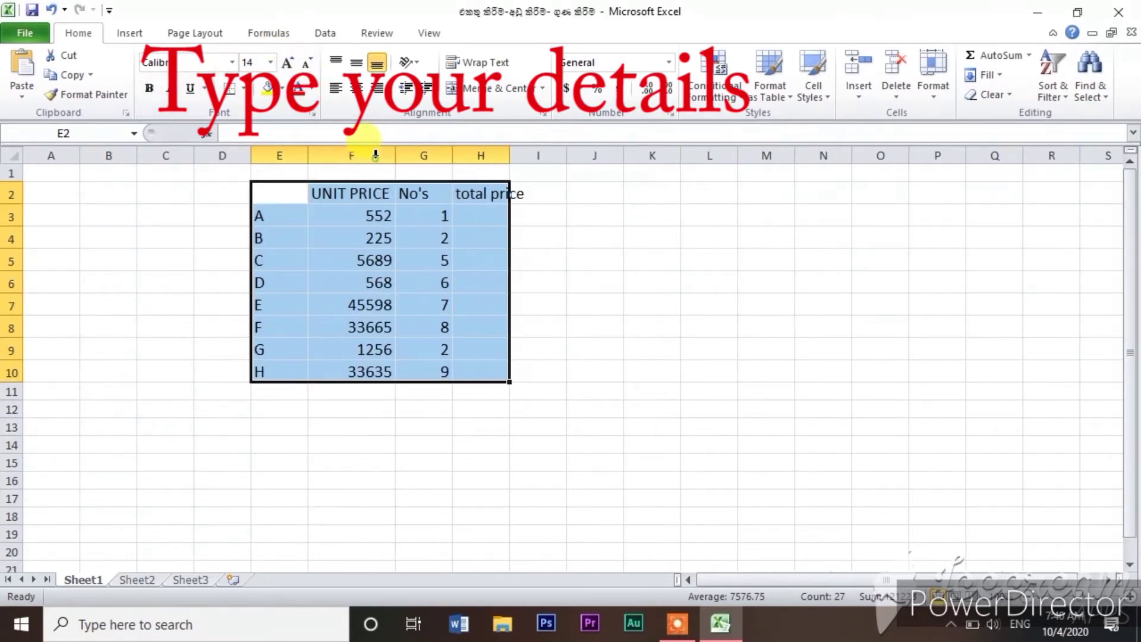
{"action": "double_click", "coordinate": [453, 155]}
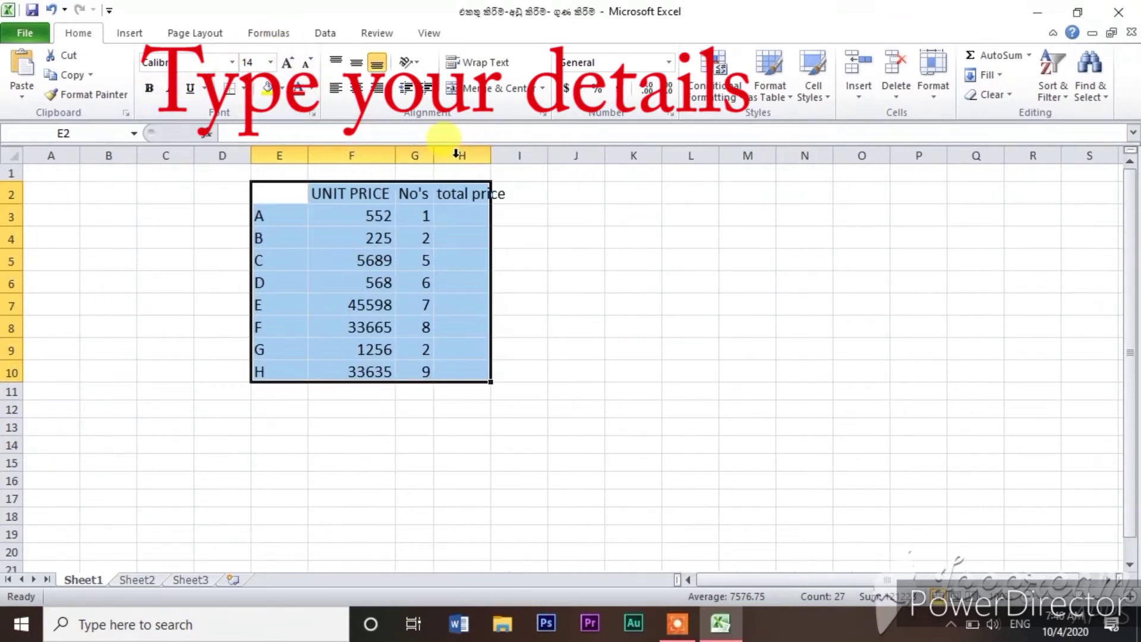
{"action": "double_click", "coordinate": [489, 155]}
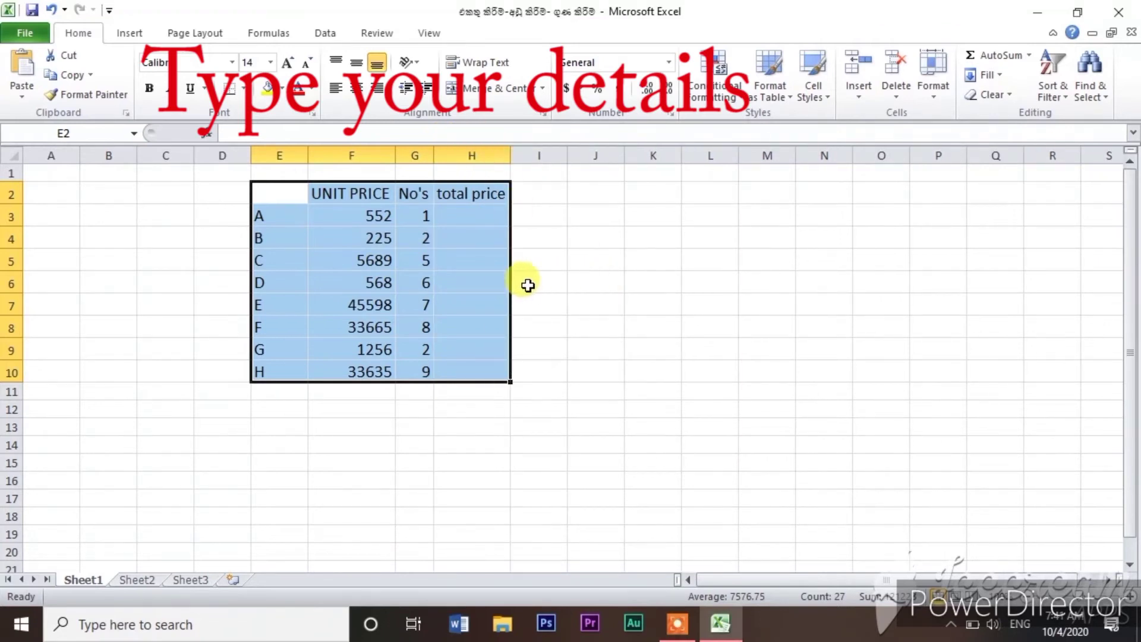
- Apply All Borders to the table range E2:H10
{"action": "scroll", "coordinate": [308, 207], "scroll_direction": "up", "scroll_amount": 3}
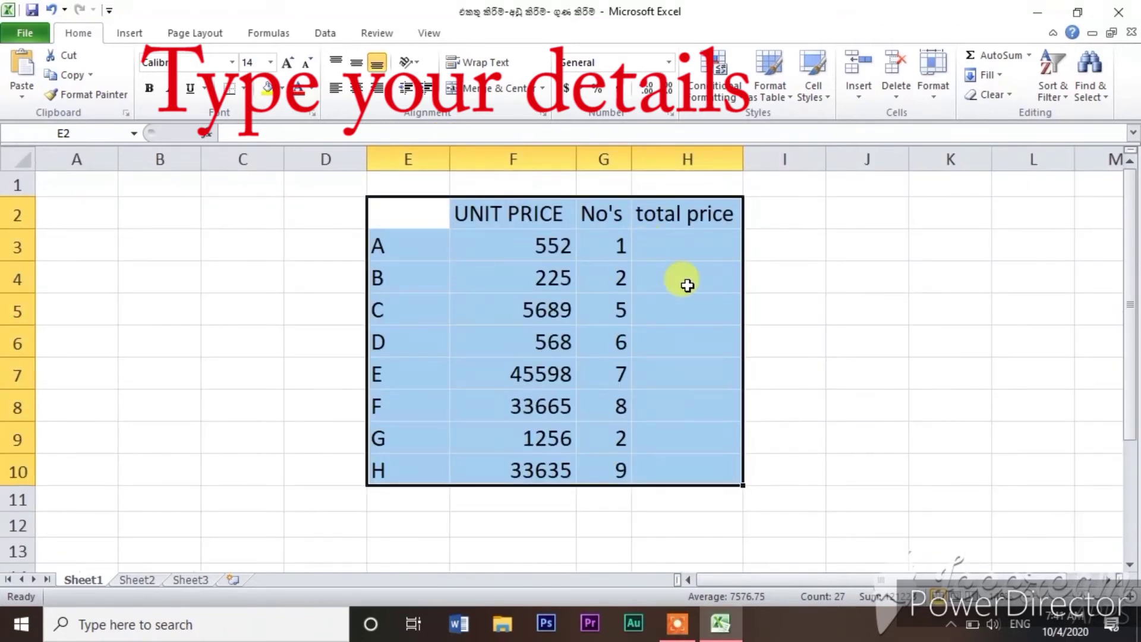
{"action": "left_click", "coordinate": [244, 89]}
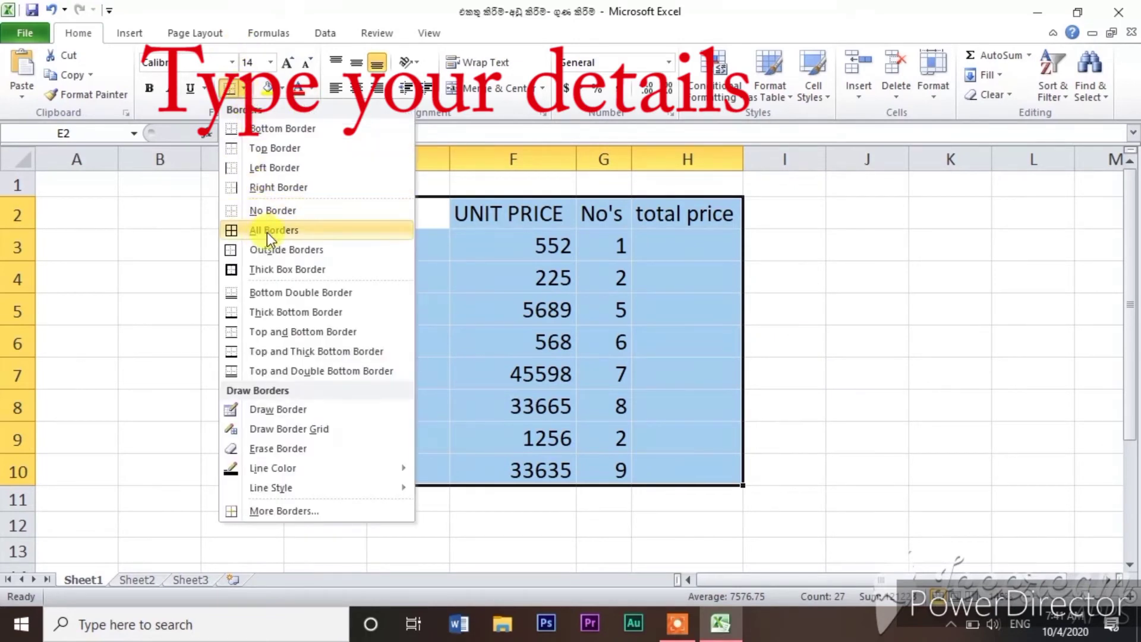
{"action": "left_click", "coordinate": [266, 230]}
{"action": "left_click", "coordinate": [877, 304]}
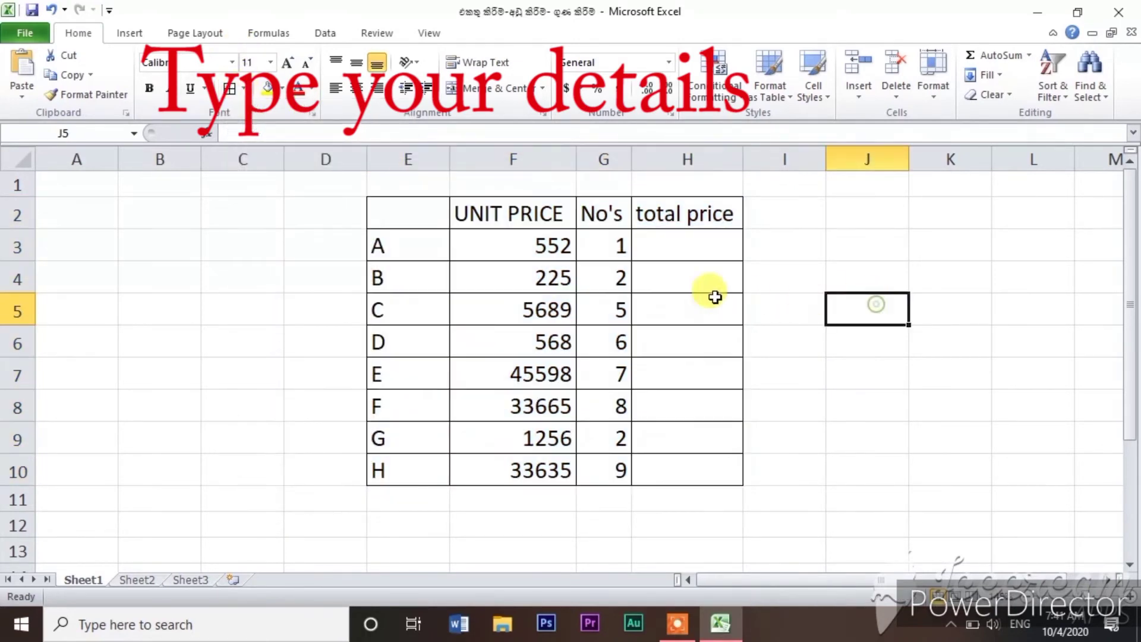
- Enter the heading ITEM in capitals in cell E2 above the item labels
{"action": "left_click", "coordinate": [435, 214]}
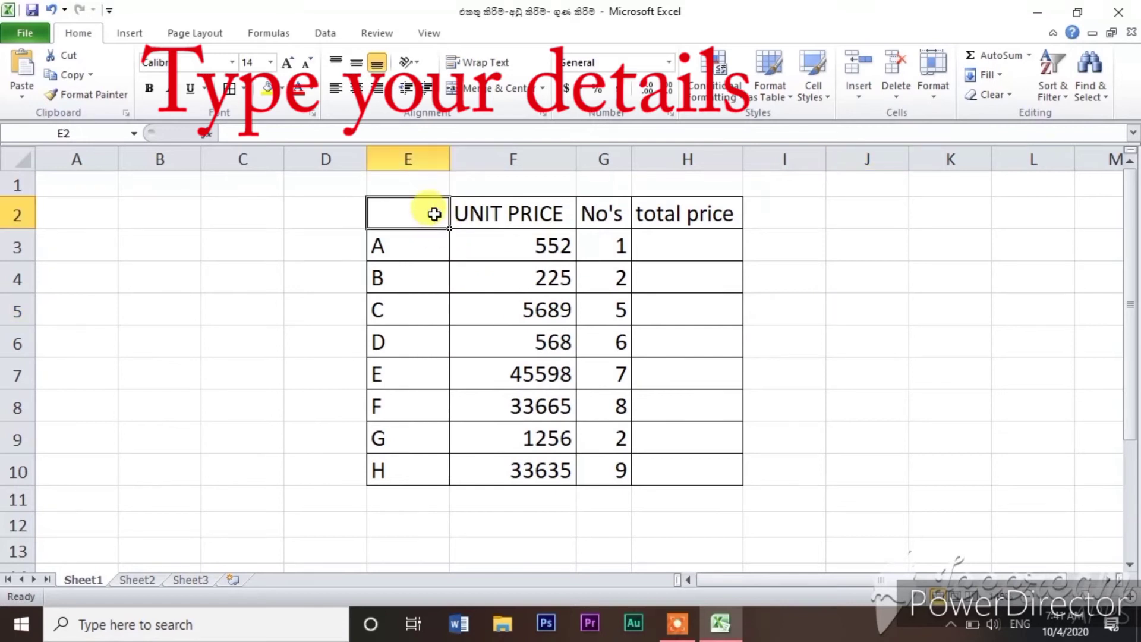
{"action": "type", "text": "item"}
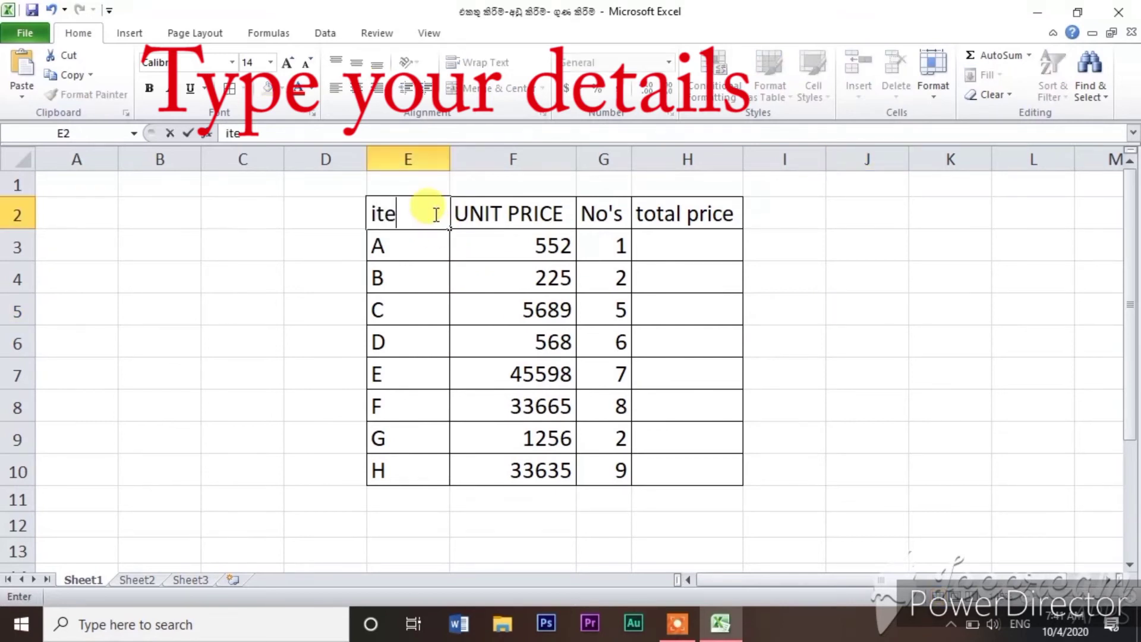
{"action": "key", "text": "BackSpace"}
{"action": "key", "text": "BackSpace"}
{"action": "key", "text": "BackSpace"}
{"action": "key", "text": "BackSpace"}
{"action": "type", "text": "ITEM"}
{"action": "left_click", "coordinate": [876, 365]}
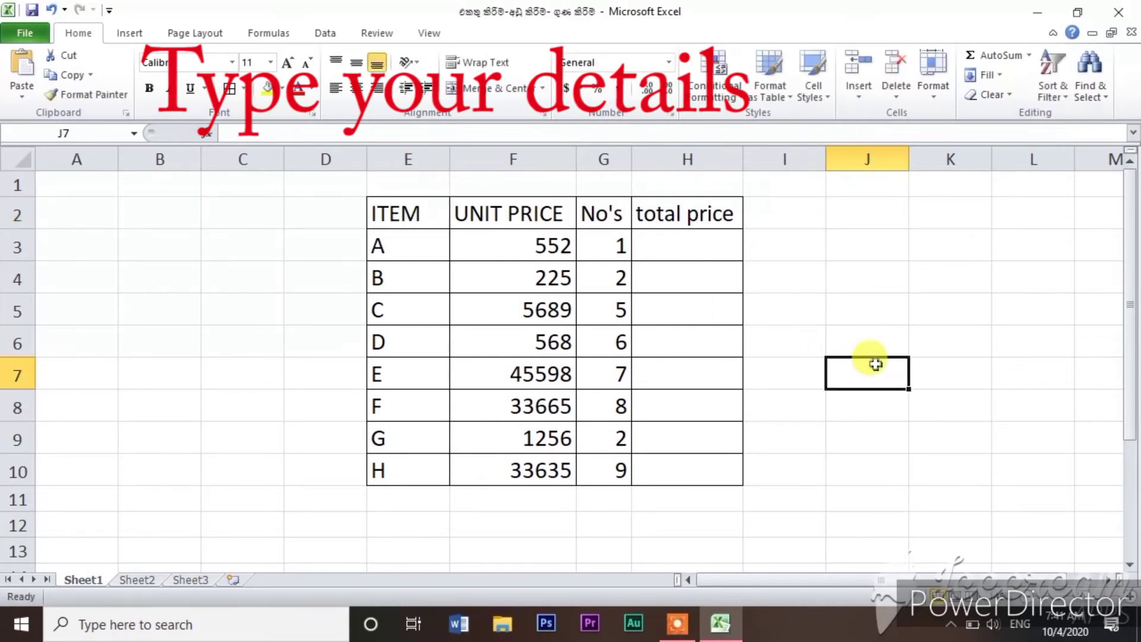
- Replace the heading in cell H2 with TOTAL PRICE in capitals and fit column H's width to it
{"action": "left_click", "coordinate": [694, 213]}
{"action": "type", "text": "T"}
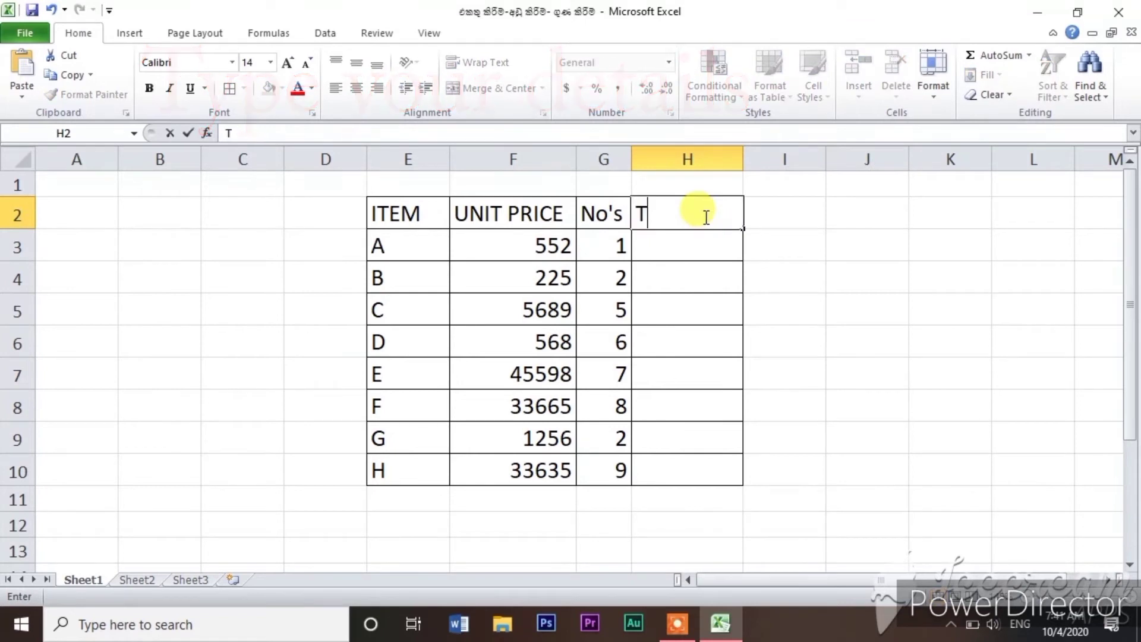
{"action": "type", "text": "OTAL"}
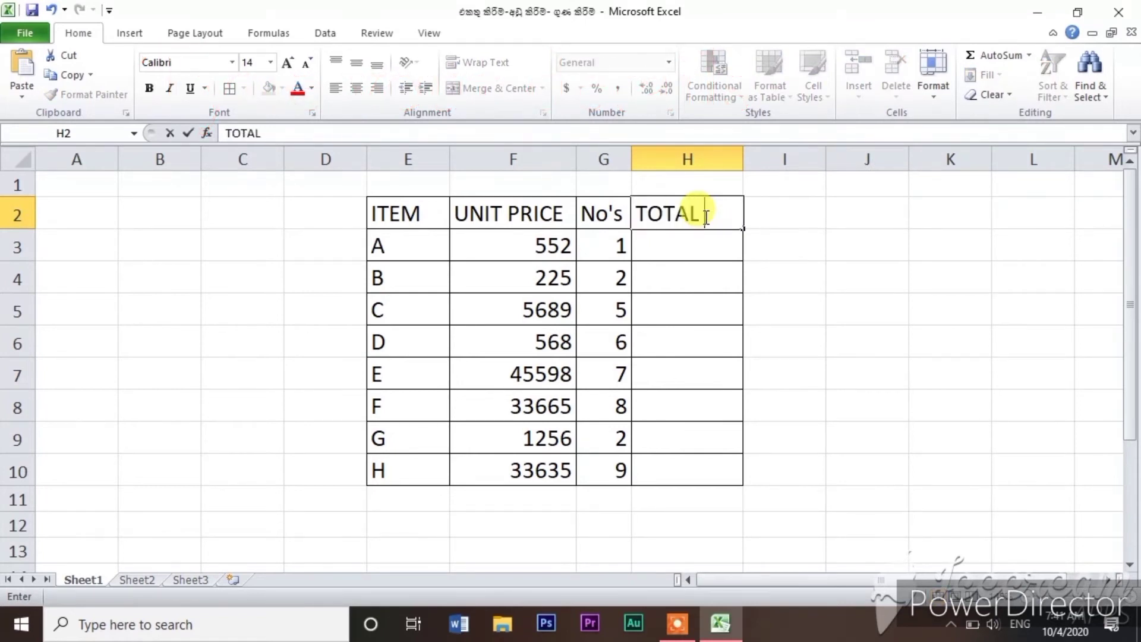
{"action": "type", "text": " PRICE"}
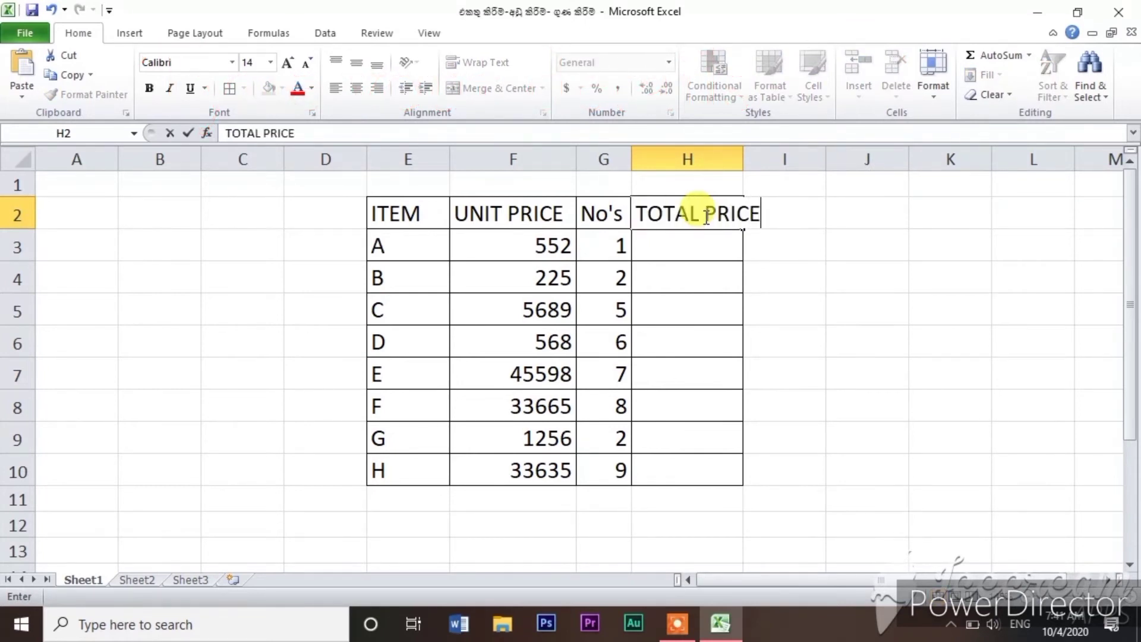
{"action": "left_click", "coordinate": [809, 242]}
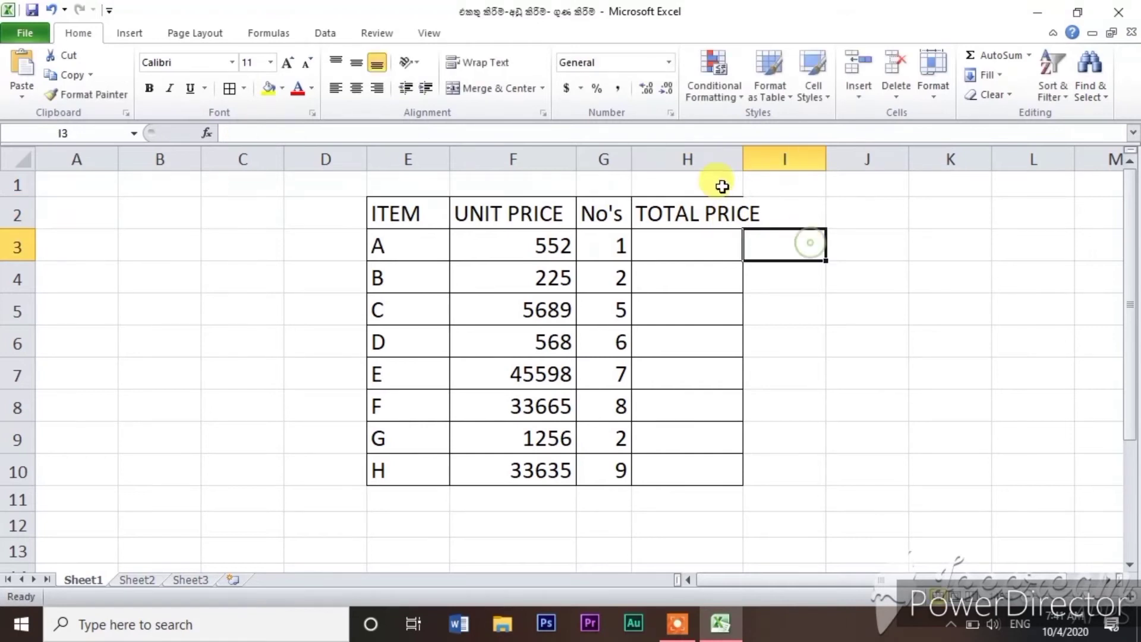
{"action": "double_click", "coordinate": [743, 159]}
{"action": "left_click", "coordinate": [865, 280]}
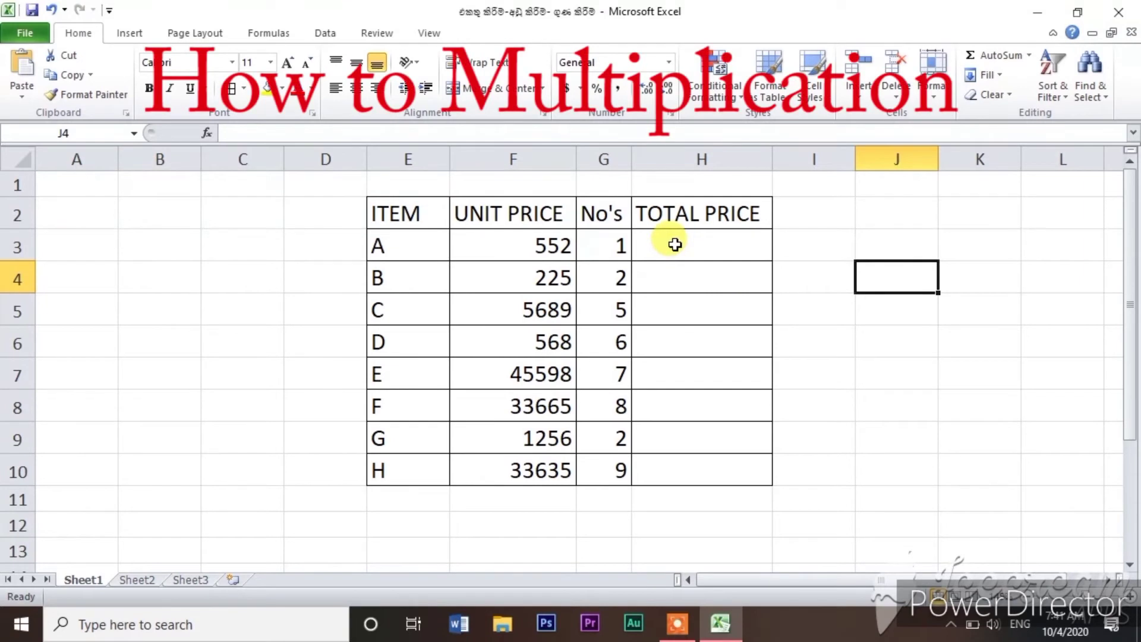
- Enter the formula =F3*G3 in cell H3 to multiply item A's unit price by its quantity
{"action": "scroll", "coordinate": [675, 243], "scroll_direction": "down", "scroll_amount": 1}
{"action": "scroll", "coordinate": [589, 237], "scroll_direction": "up", "scroll_amount": 1}
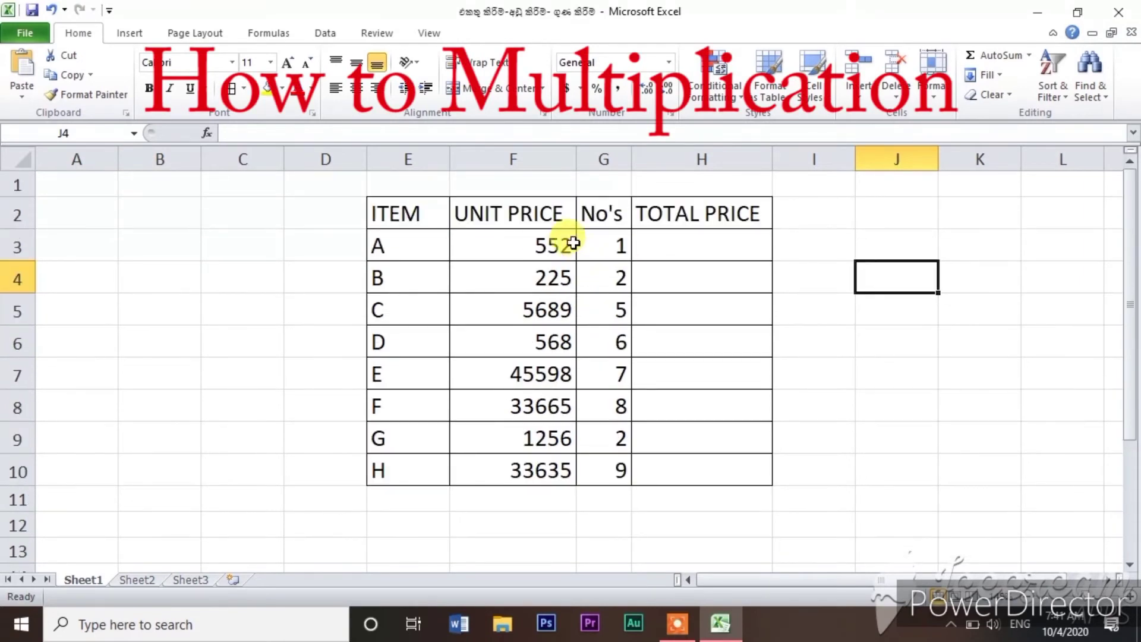
{"action": "left_click", "coordinate": [654, 245]}
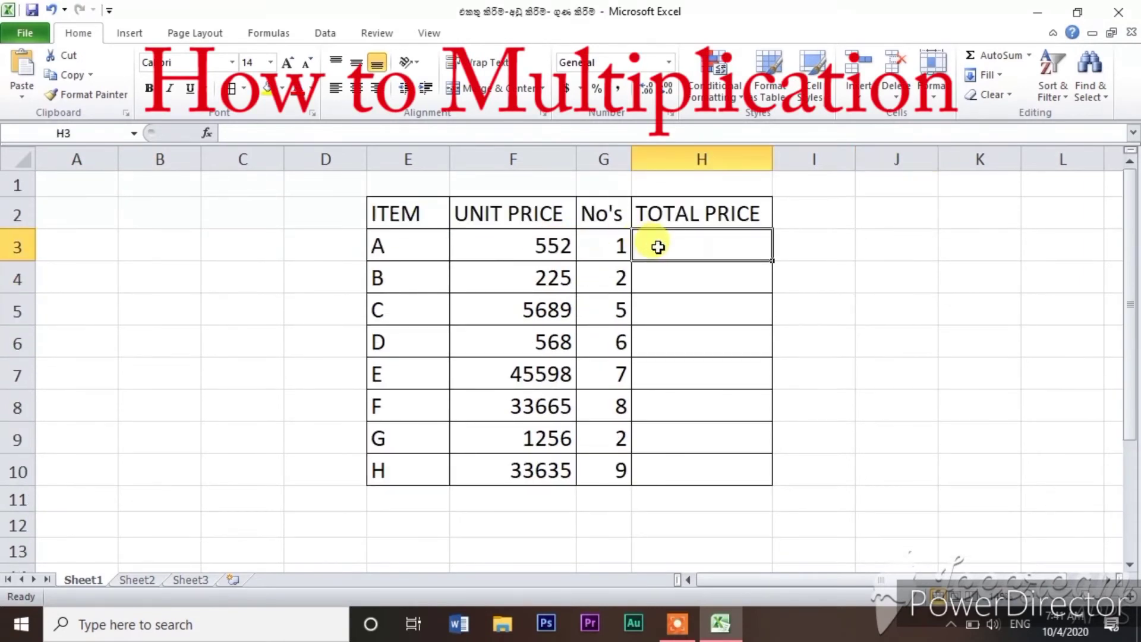
{"action": "type", "text": "="}
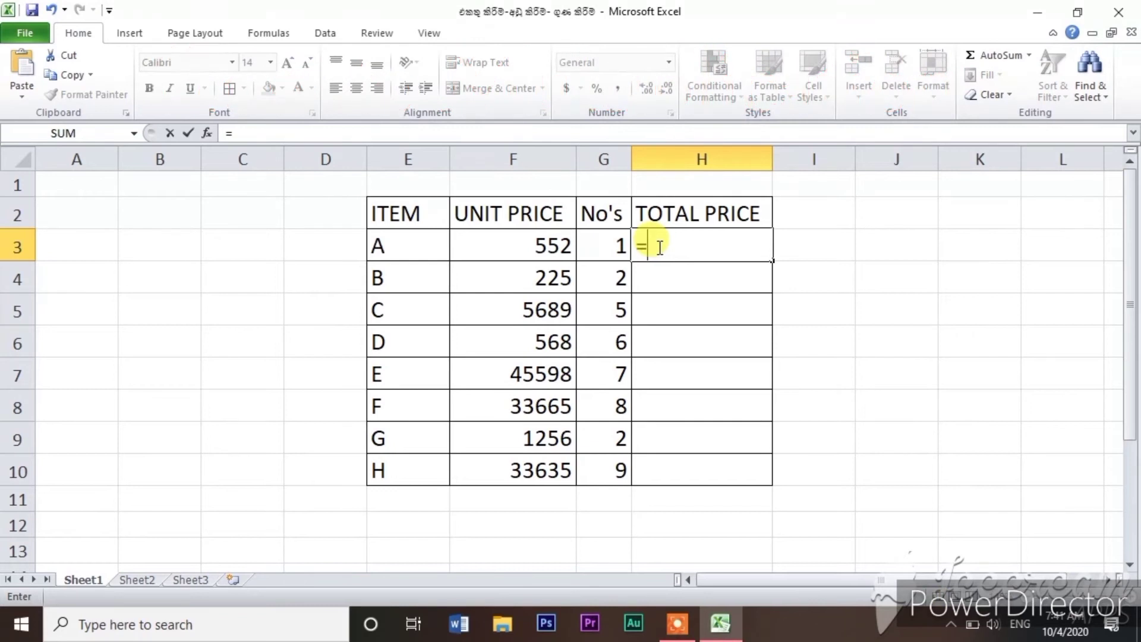
{"action": "left_click", "coordinate": [556, 249]}
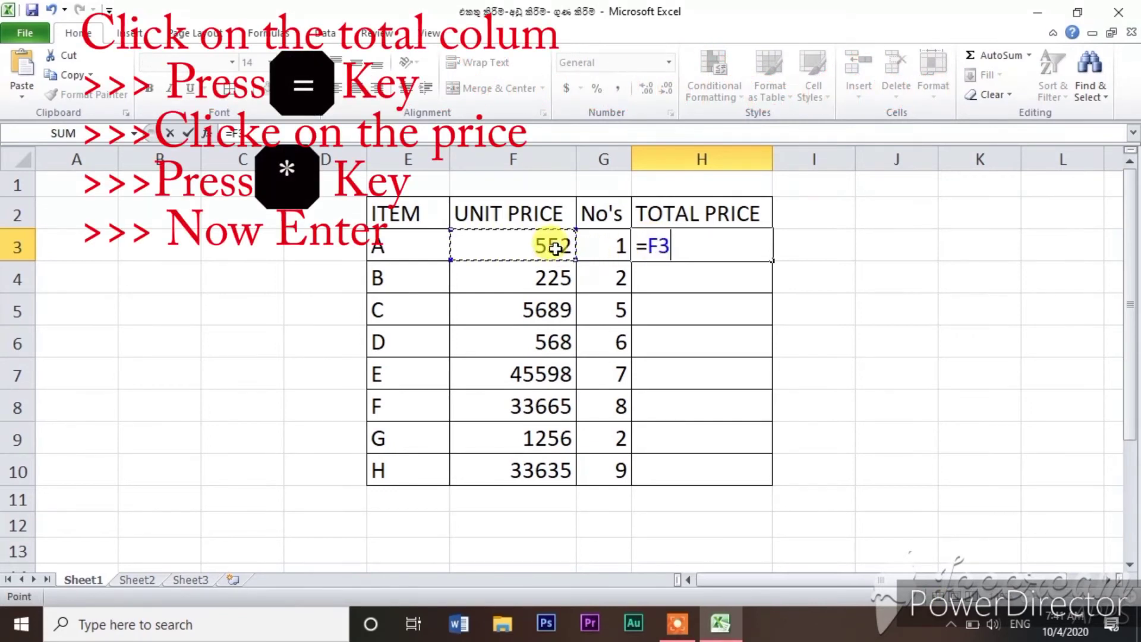
{"action": "type", "text": "*"}
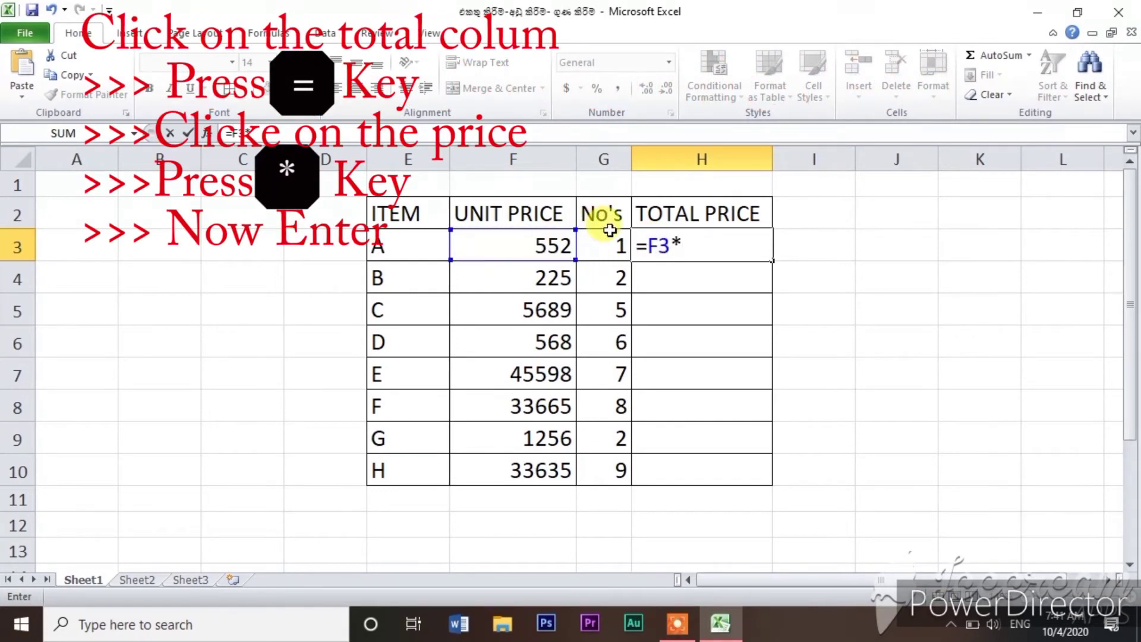
{"action": "left_click", "coordinate": [609, 249]}
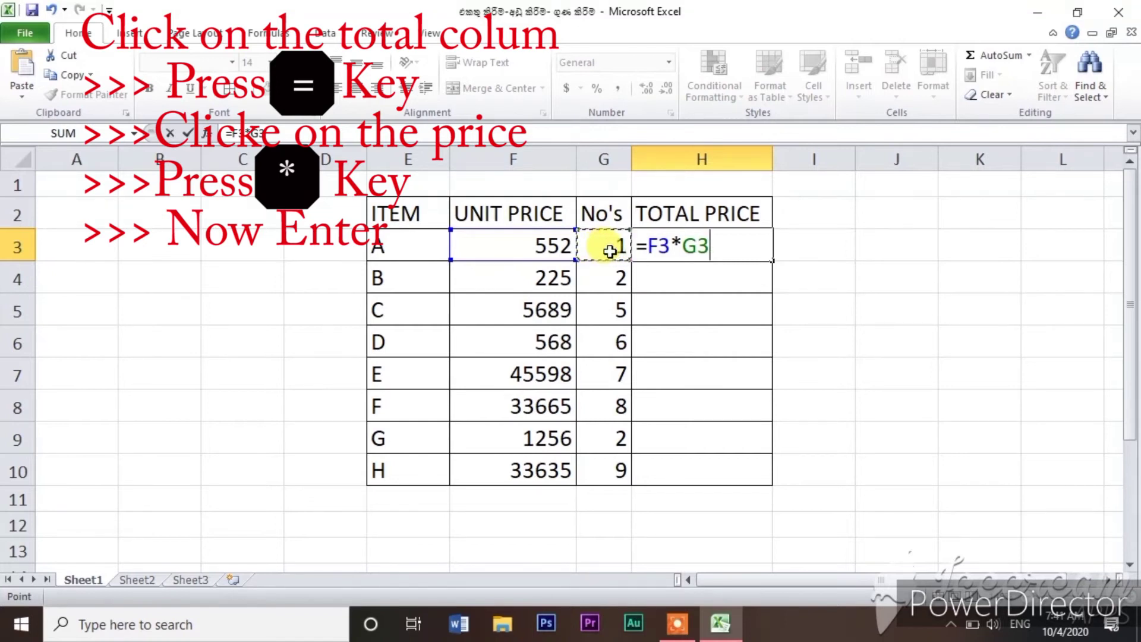
{"action": "key", "text": "Return"}
- Fill the multiplication formula from cell H3 down to H10 for the remaining items
{"action": "left_click", "coordinate": [742, 247]}
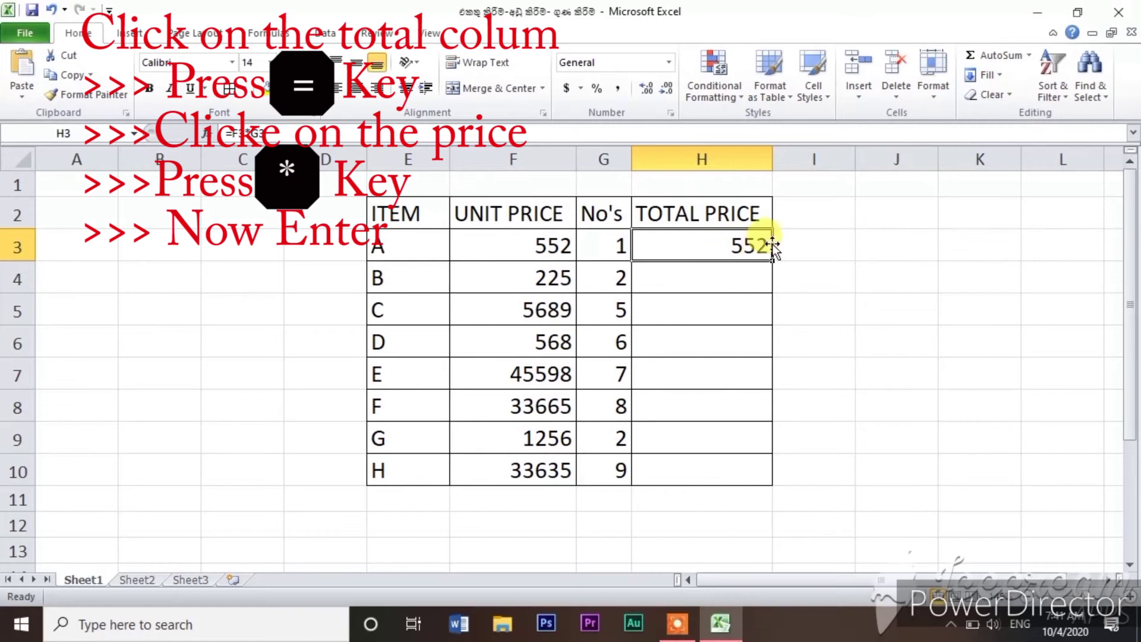
{"action": "left_click_drag", "start_coordinate": [773, 262], "coordinate": [791, 476]}
{"action": "left_click", "coordinate": [906, 345]}
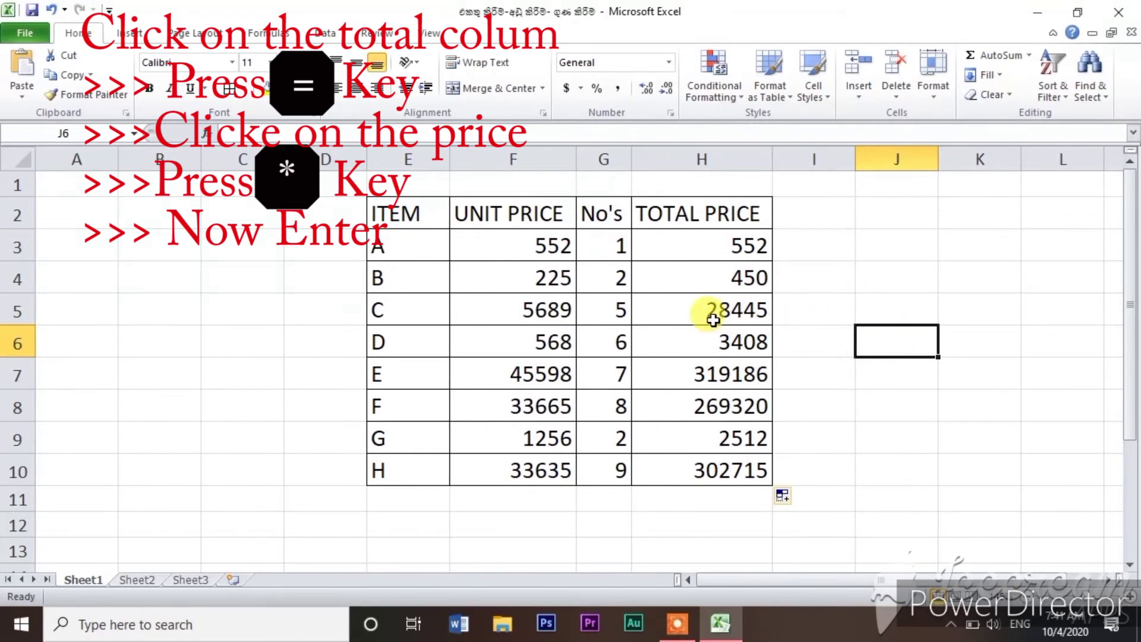
- Check the copied multiplication formulas in the TOTAL PRICE column cell by cell from H4 to H10
{"action": "left_click", "coordinate": [563, 283]}
{"action": "left_click", "coordinate": [652, 269]}
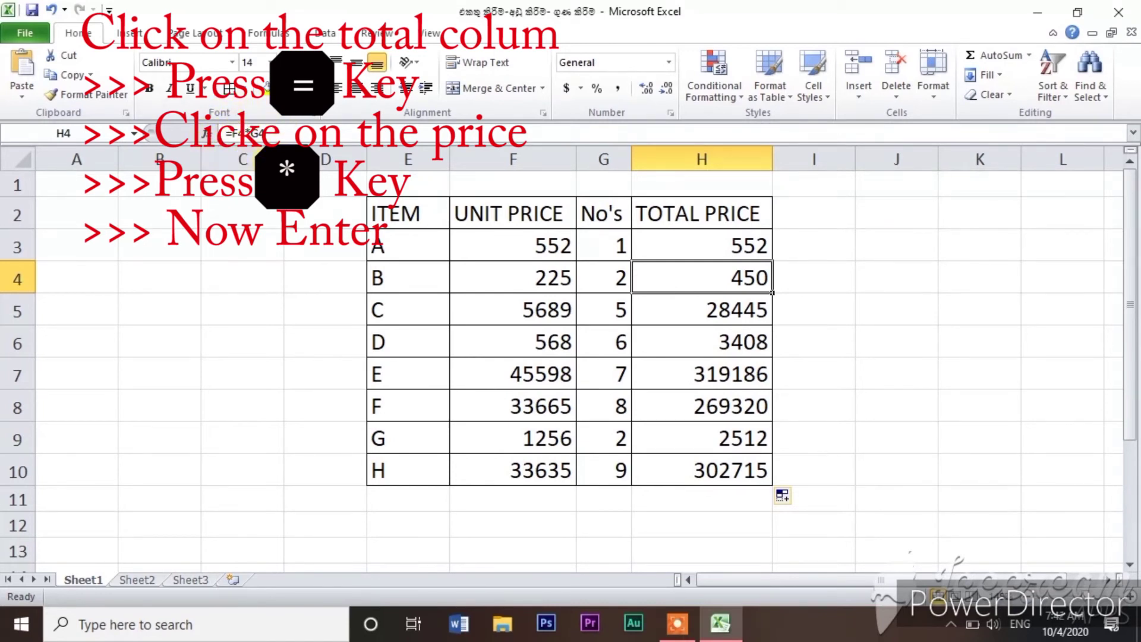
{"action": "left_click", "coordinate": [724, 310]}
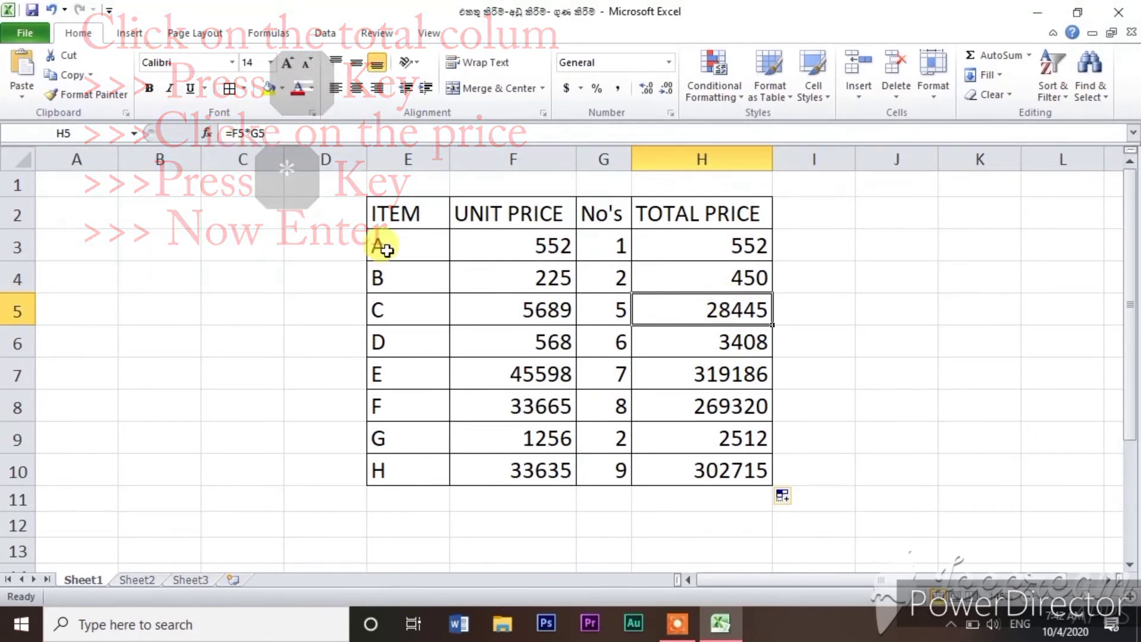
{"action": "left_click", "coordinate": [708, 345]}
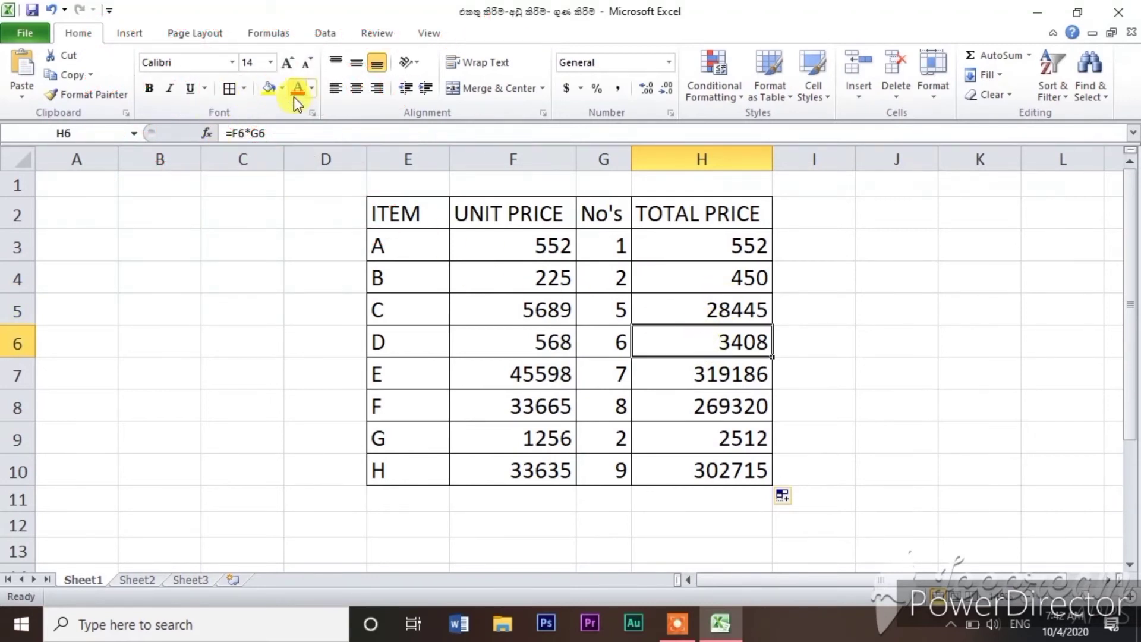
{"action": "left_click", "coordinate": [745, 376]}
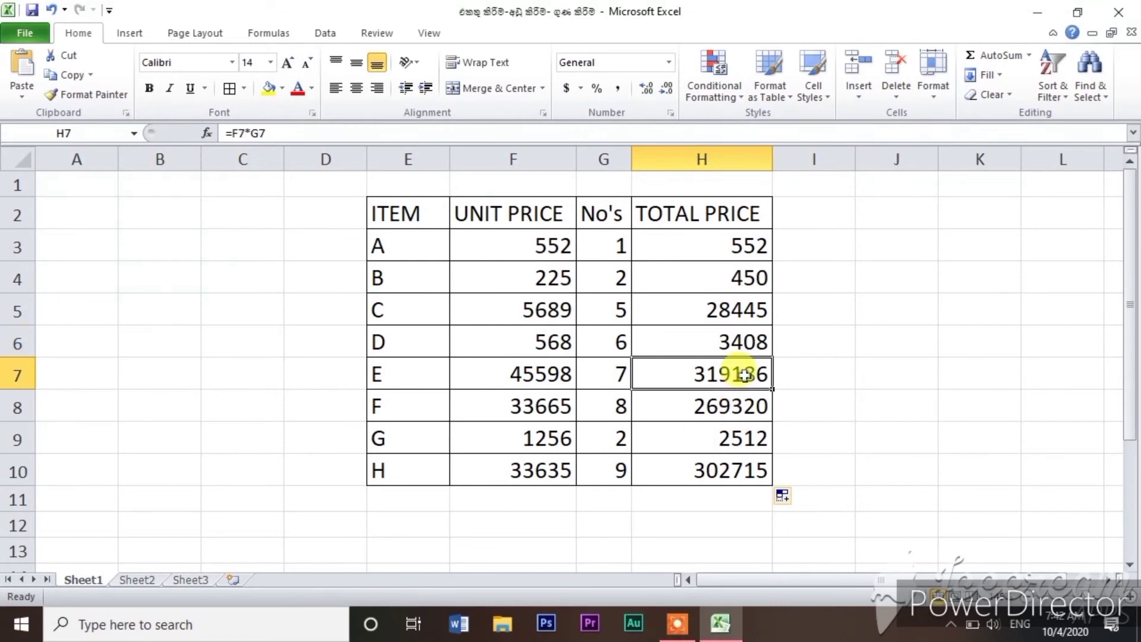
{"action": "left_click", "coordinate": [737, 409]}
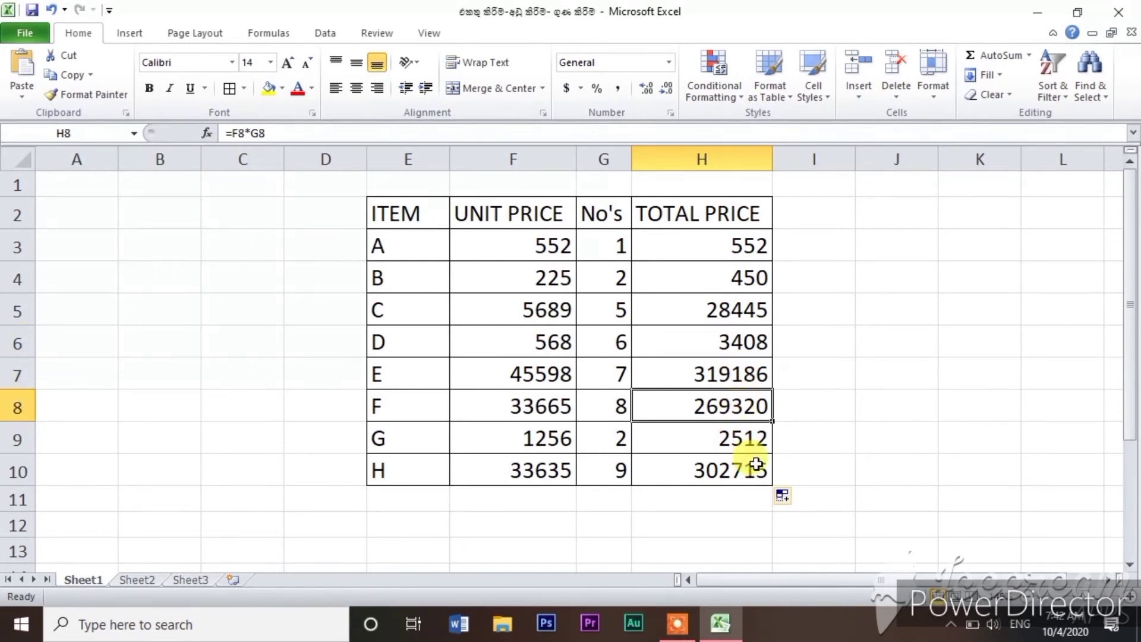
{"action": "left_click", "coordinate": [750, 435]}
{"action": "left_click", "coordinate": [735, 472]}
{"action": "left_click", "coordinate": [868, 354]}
{"action": "scroll", "coordinate": [724, 404], "scroll_direction": "down", "scroll_amount": 1}
{"action": "scroll", "coordinate": [722, 405], "scroll_direction": "up", "scroll_amount": 1}
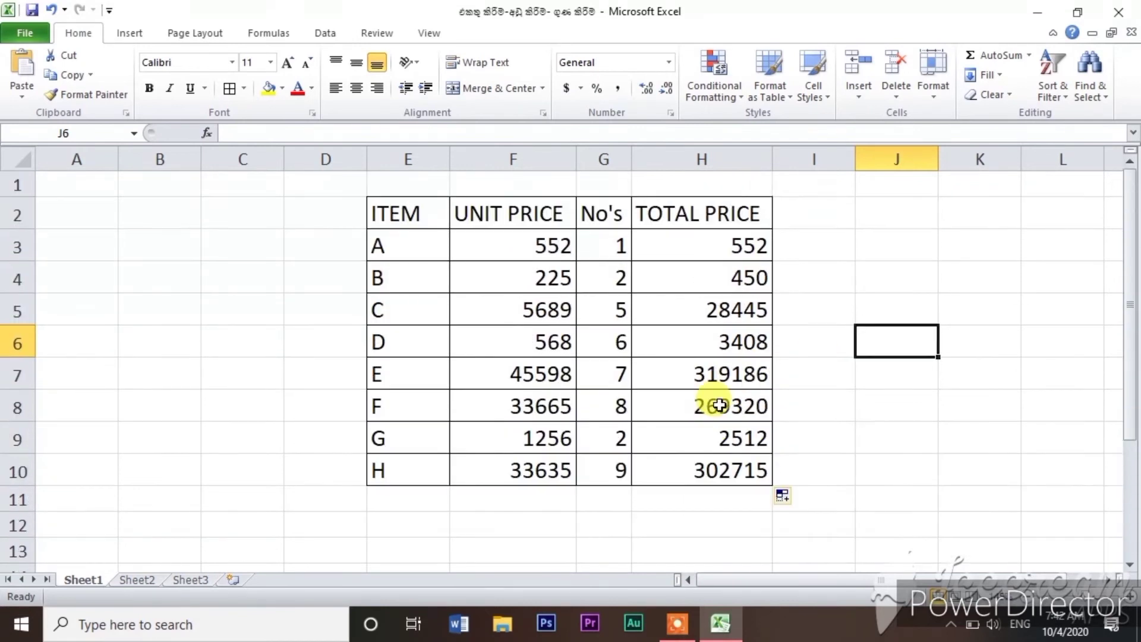
- Merge and center cells F11:G11 below the table and enter the label FULL TOTAL
{"action": "scroll", "coordinate": [720, 406], "scroll_direction": "down", "scroll_amount": 1}
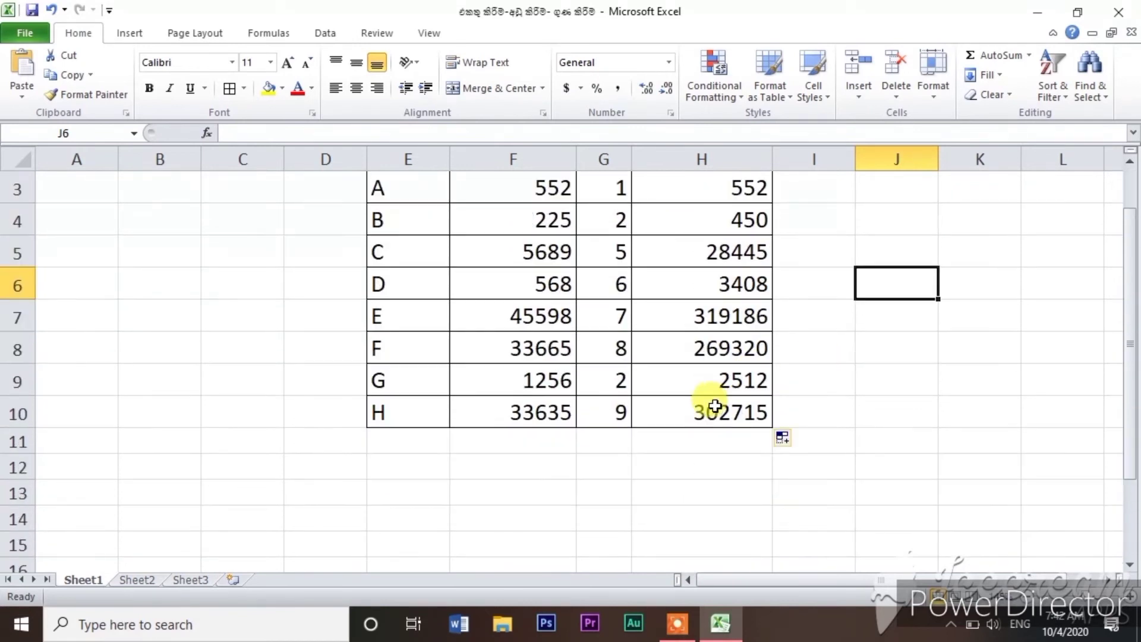
{"action": "left_click", "coordinate": [612, 439]}
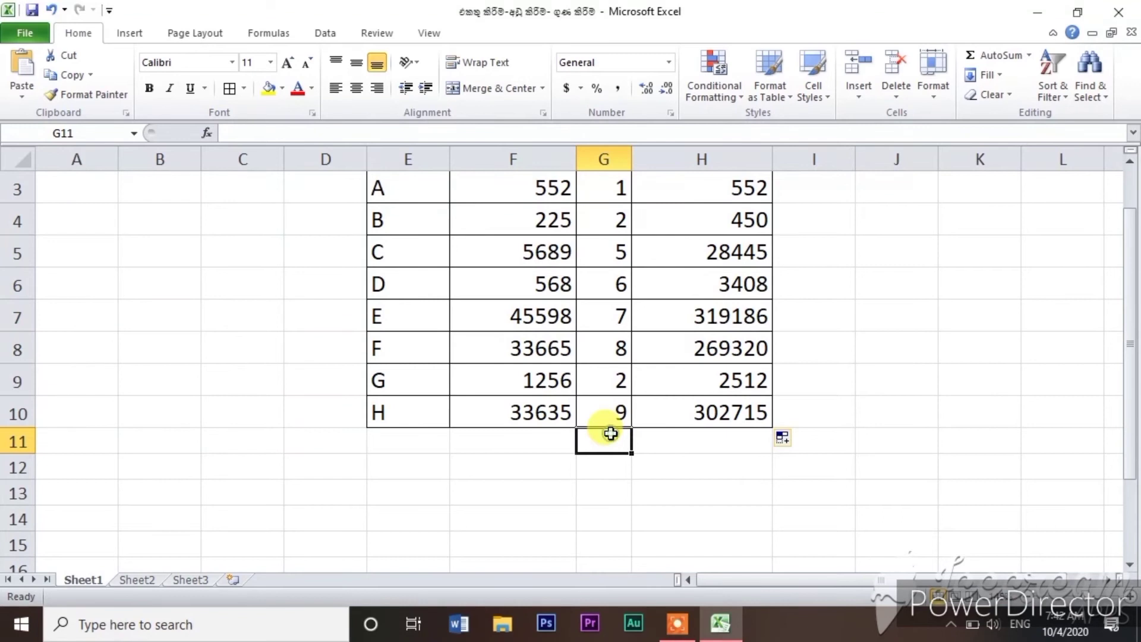
{"action": "left_click_drag", "start_coordinate": [608, 438], "coordinate": [523, 446]}
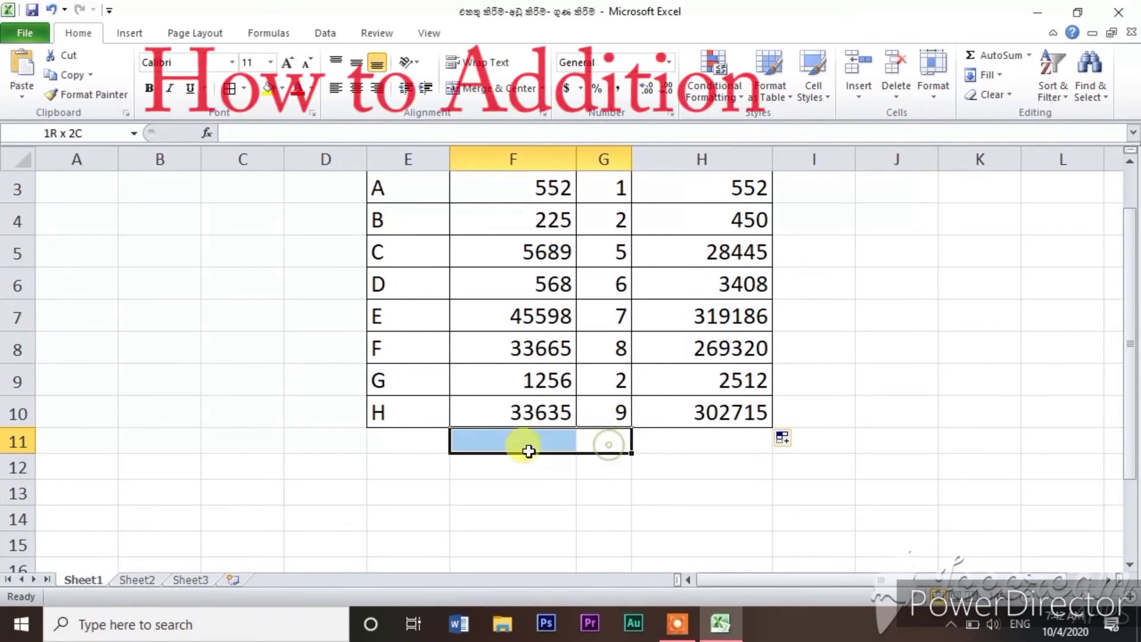
{"action": "left_click", "coordinate": [497, 89]}
{"action": "type", "text": "FULL TOTAL"}
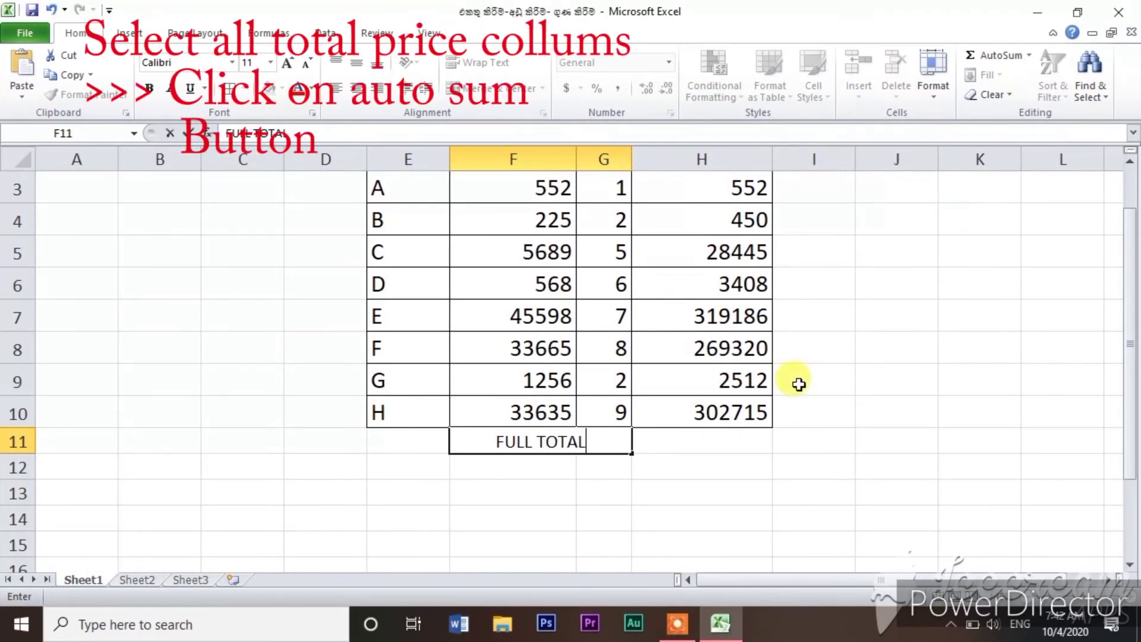
{"action": "left_click", "coordinate": [886, 387]}
- Add borders around the cells of the total row F11:H11 and make the FULL TOTAL label bold
{"action": "scroll", "coordinate": [886, 387], "scroll_direction": "up", "scroll_amount": 1}
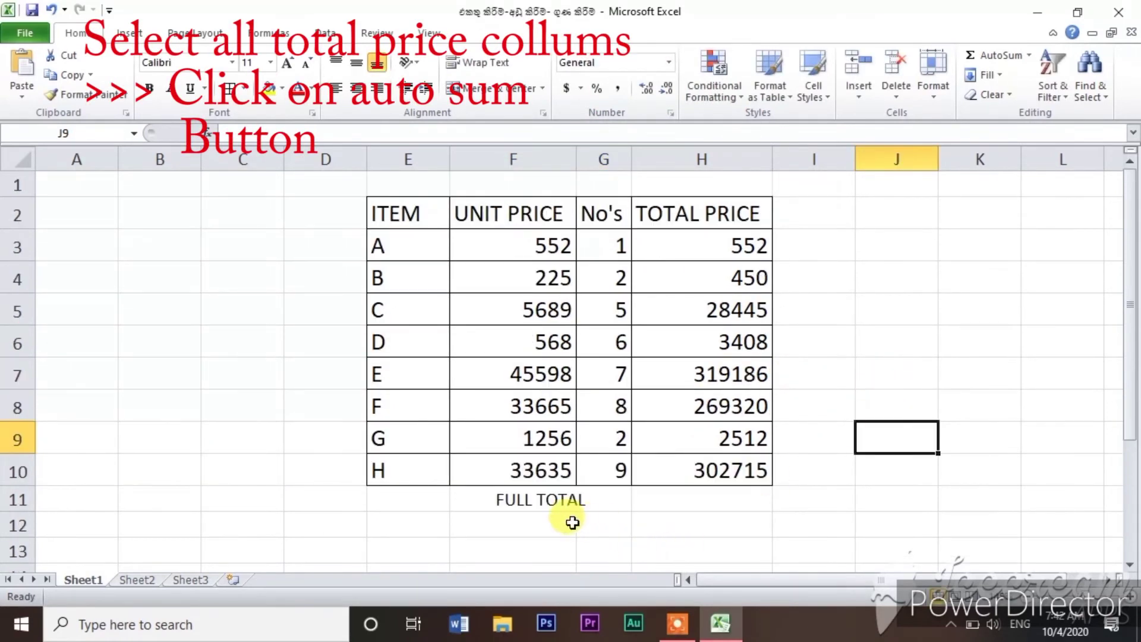
{"action": "left_click_drag", "start_coordinate": [545, 504], "coordinate": [700, 501]}
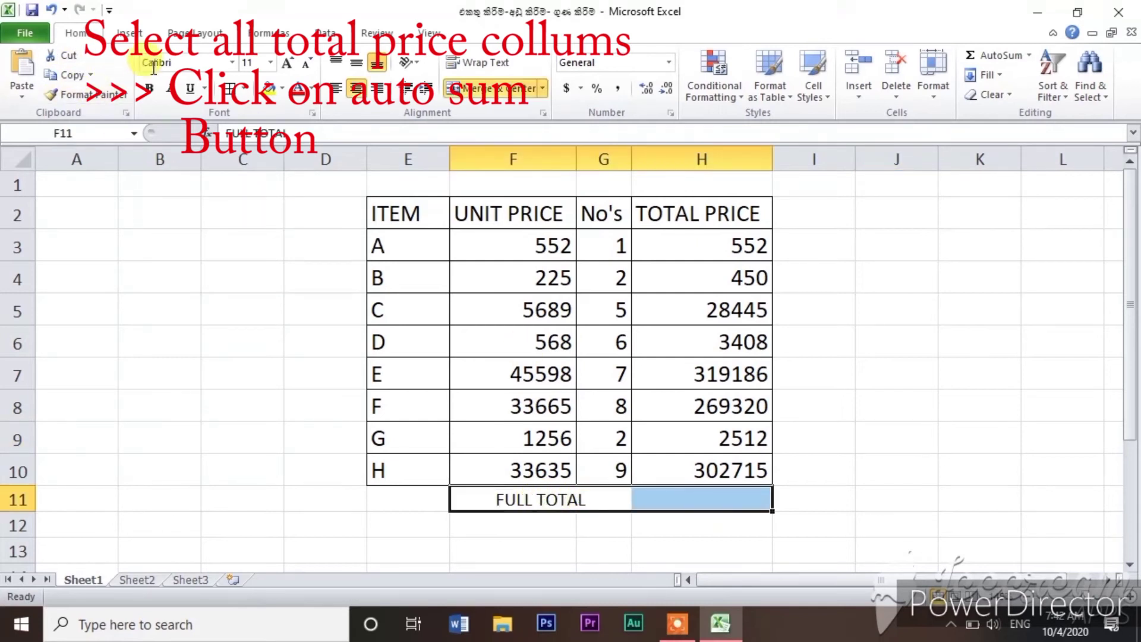
{"action": "left_click", "coordinate": [944, 397]}
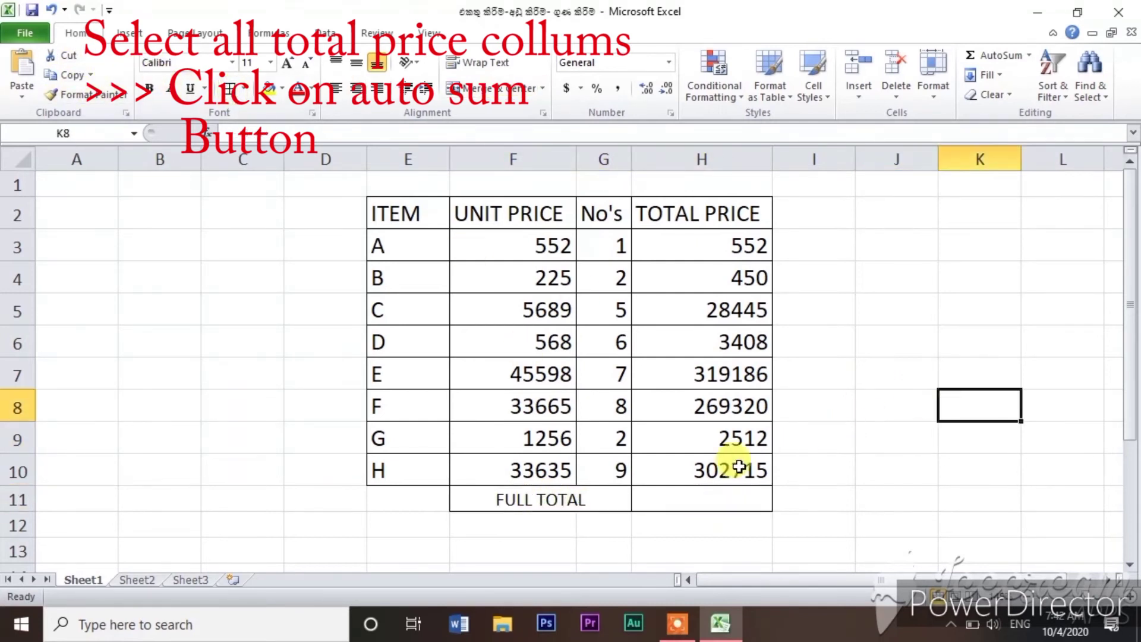
{"action": "left_click", "coordinate": [586, 497]}
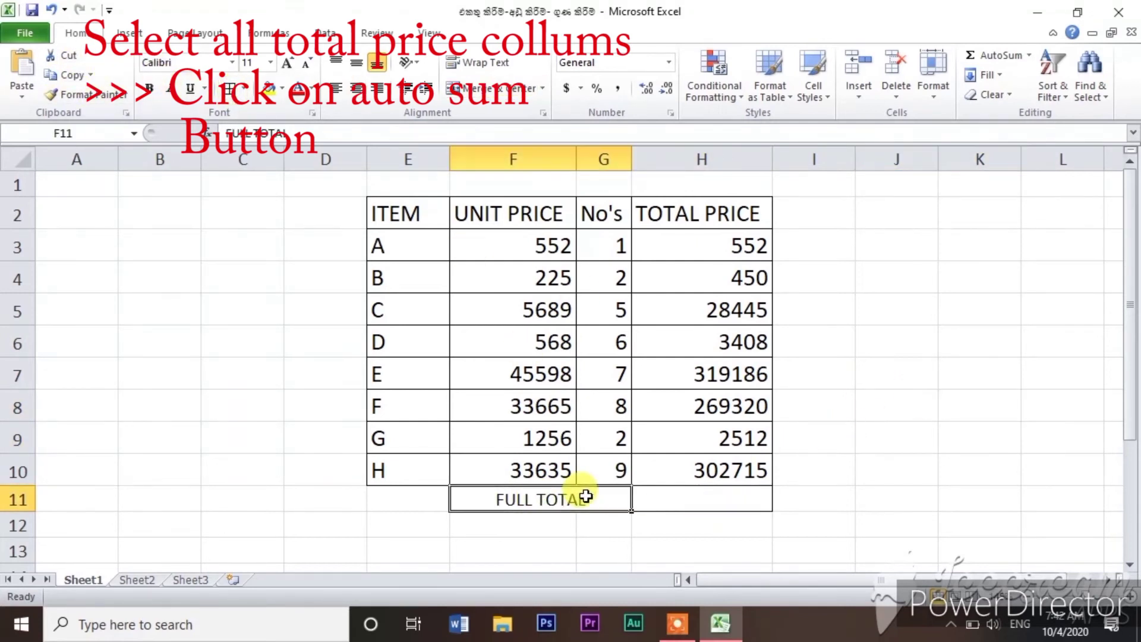
{"action": "left_click", "coordinate": [150, 89]}
{"action": "left_click", "coordinate": [945, 426]}
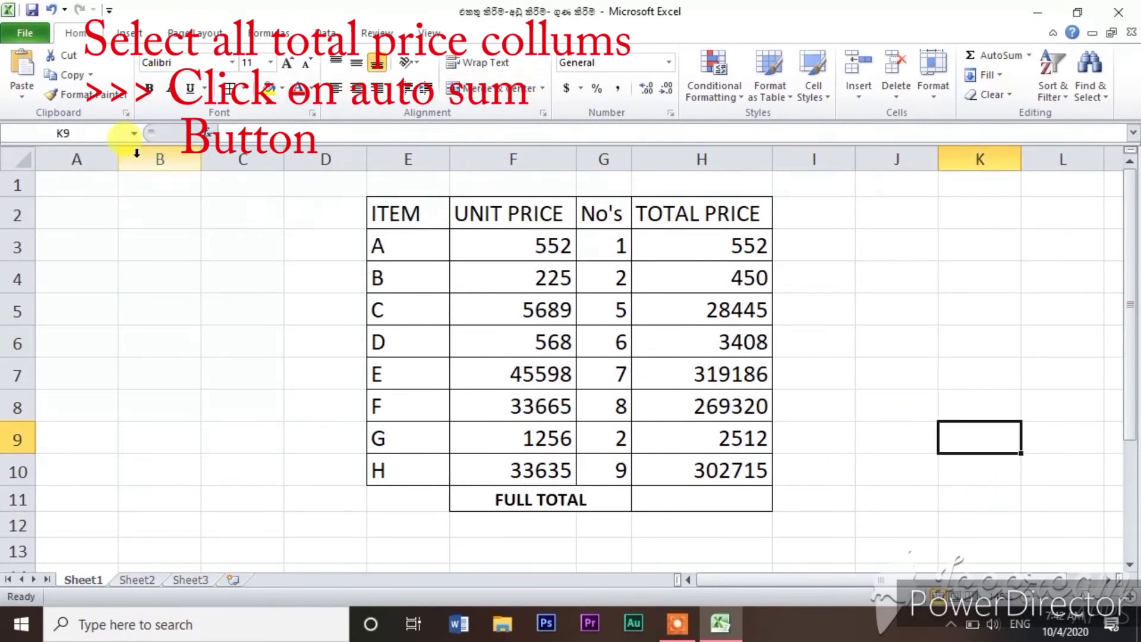
- Change the font of the entire sheet to Times New Roman
{"action": "left_click", "coordinate": [18, 159]}
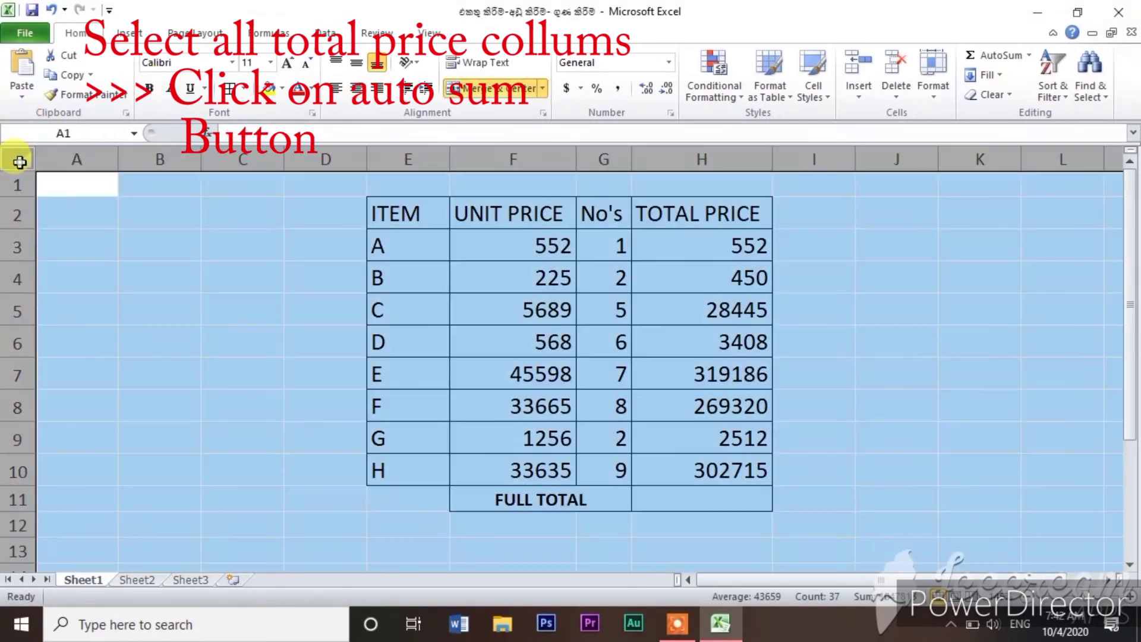
{"action": "left_click", "coordinate": [232, 63]}
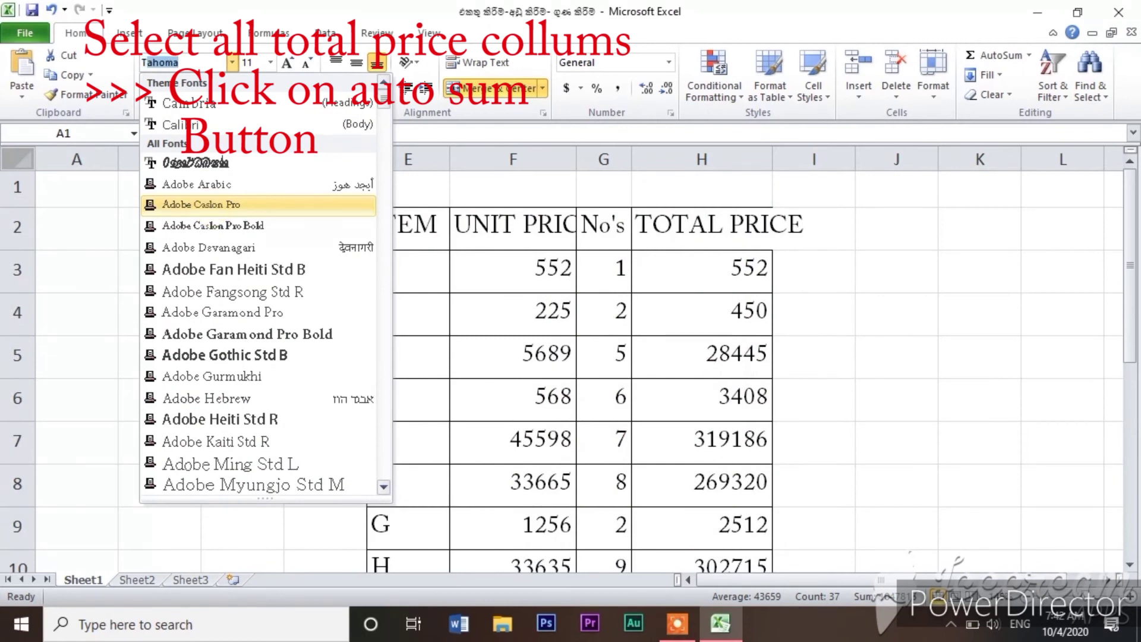
{"action": "type", "text": "ti"}
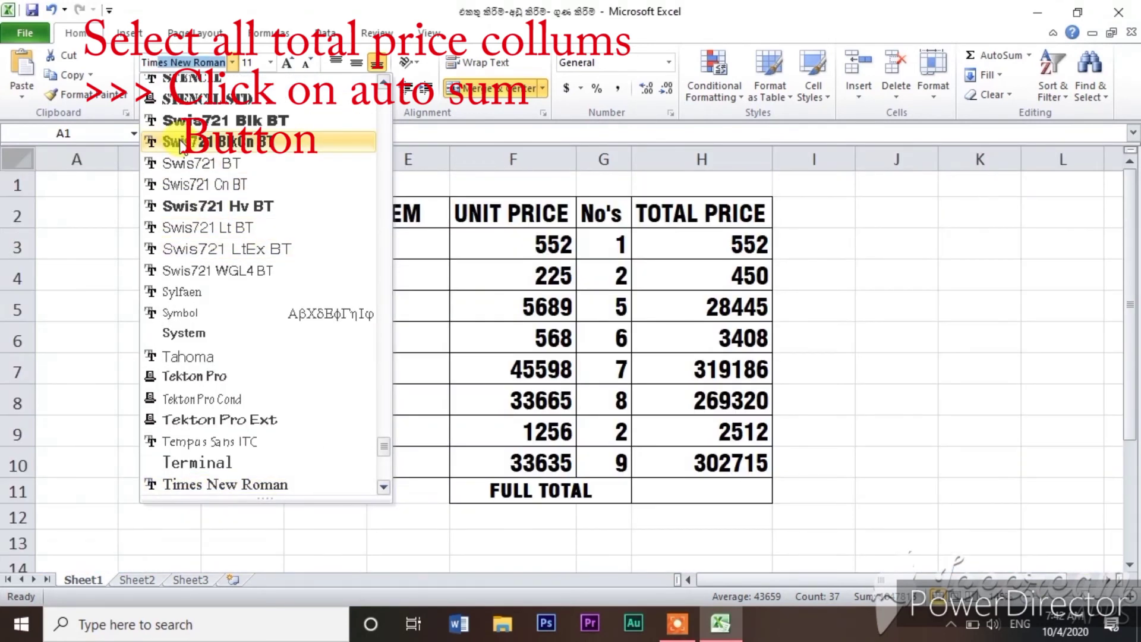
{"action": "key", "text": "Return"}
{"action": "left_click", "coordinate": [935, 301]}
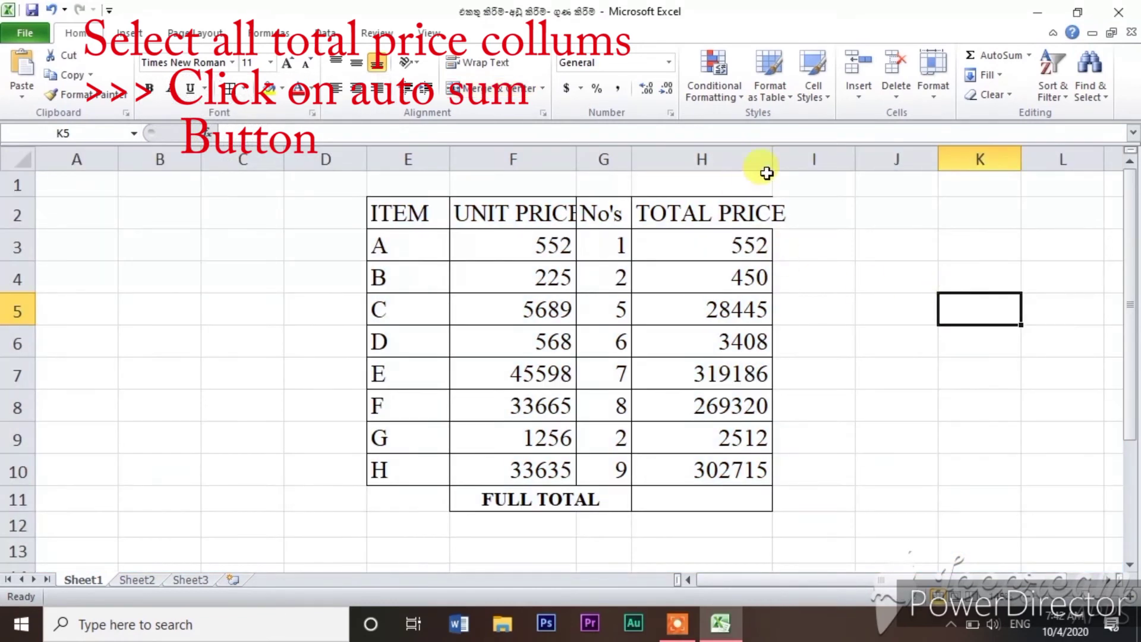
- Widen column H to fit the TOTAL PRICE heading and make the header cells E2:H2 bold
{"action": "left_click_drag", "start_coordinate": [772, 161], "coordinate": [803, 162]}
{"action": "left_click_drag", "start_coordinate": [757, 212], "coordinate": [387, 197]}
{"action": "left_click", "coordinate": [150, 92]}
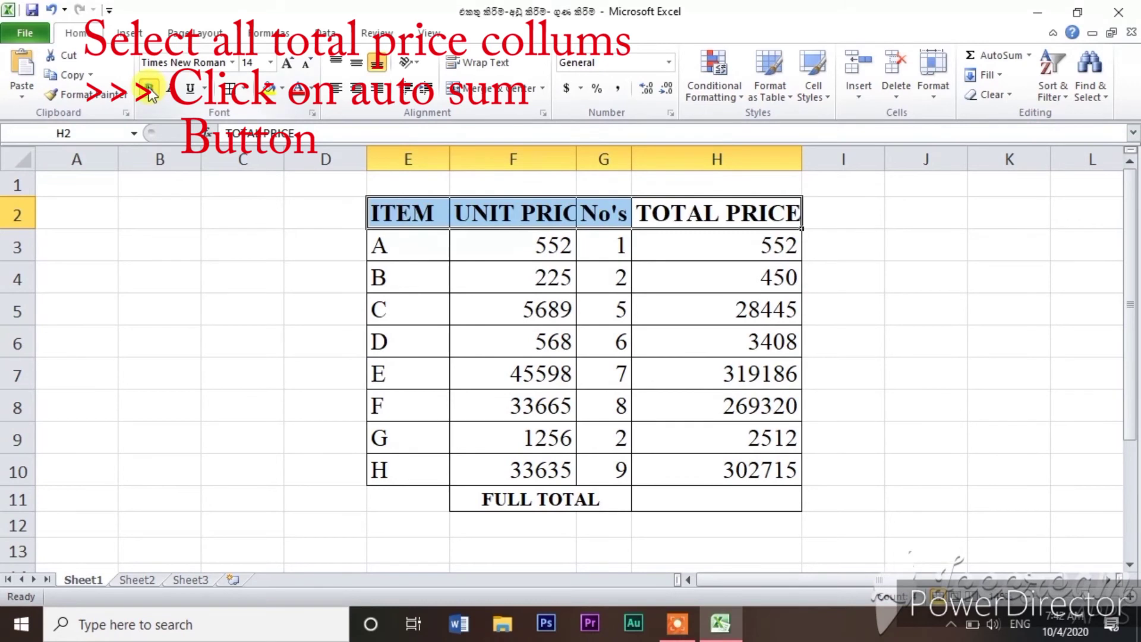
{"action": "left_click", "coordinate": [996, 349]}
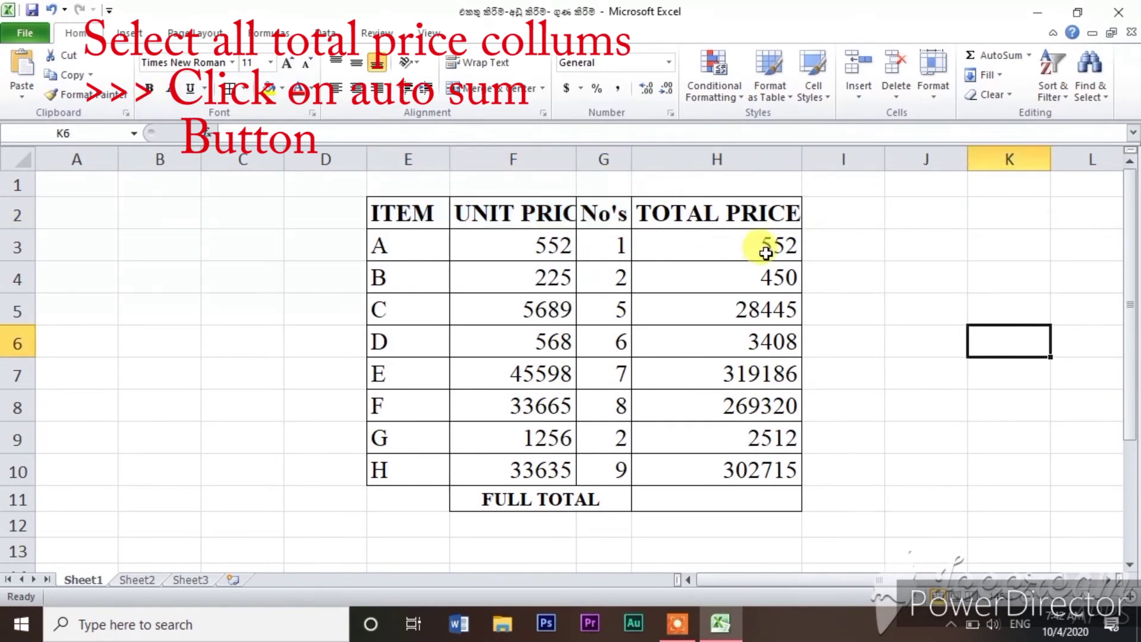
- Sum the total prices in H3:H10 with AutoSum, placing the result in H11, and check that cell's formula
{"action": "left_click_drag", "start_coordinate": [781, 238], "coordinate": [786, 472]}
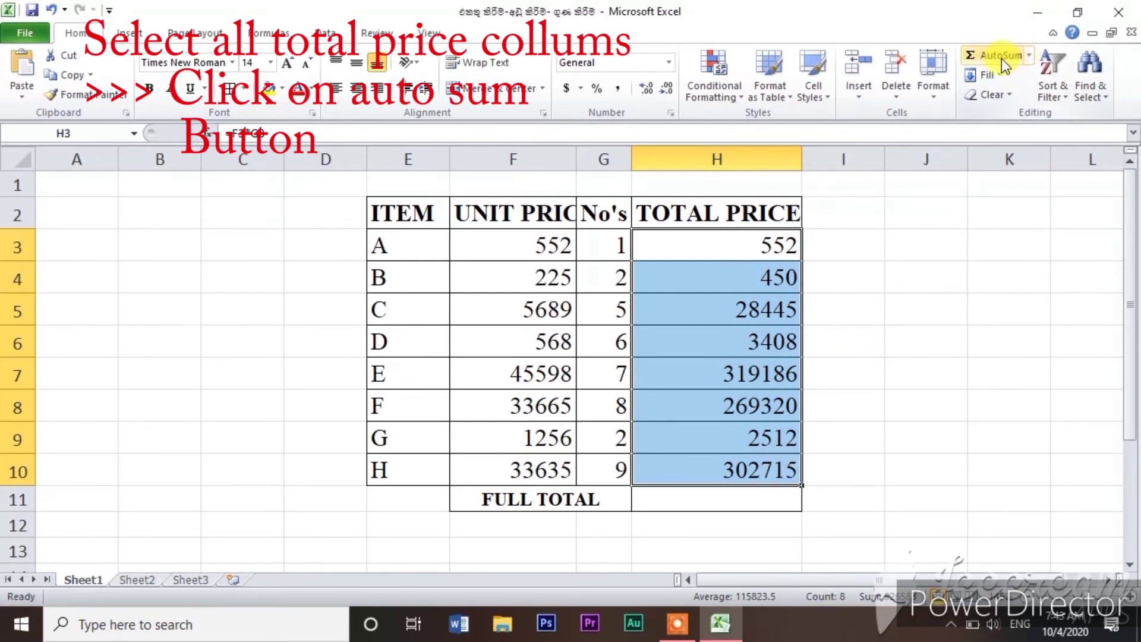
{"action": "left_click", "coordinate": [1032, 57]}
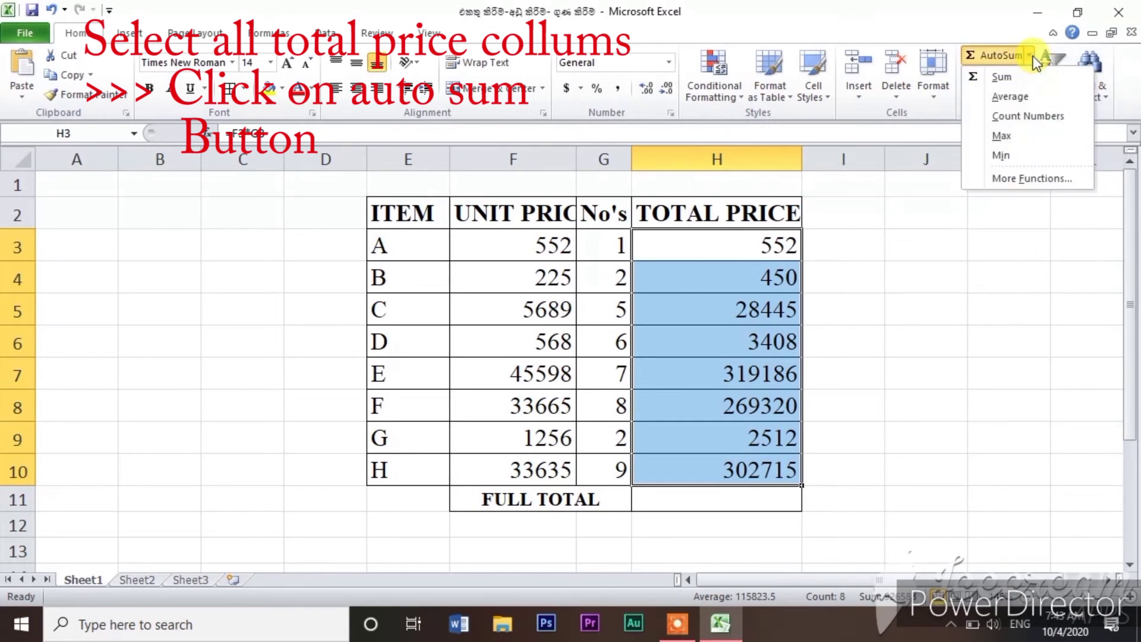
{"action": "left_click", "coordinate": [1004, 77]}
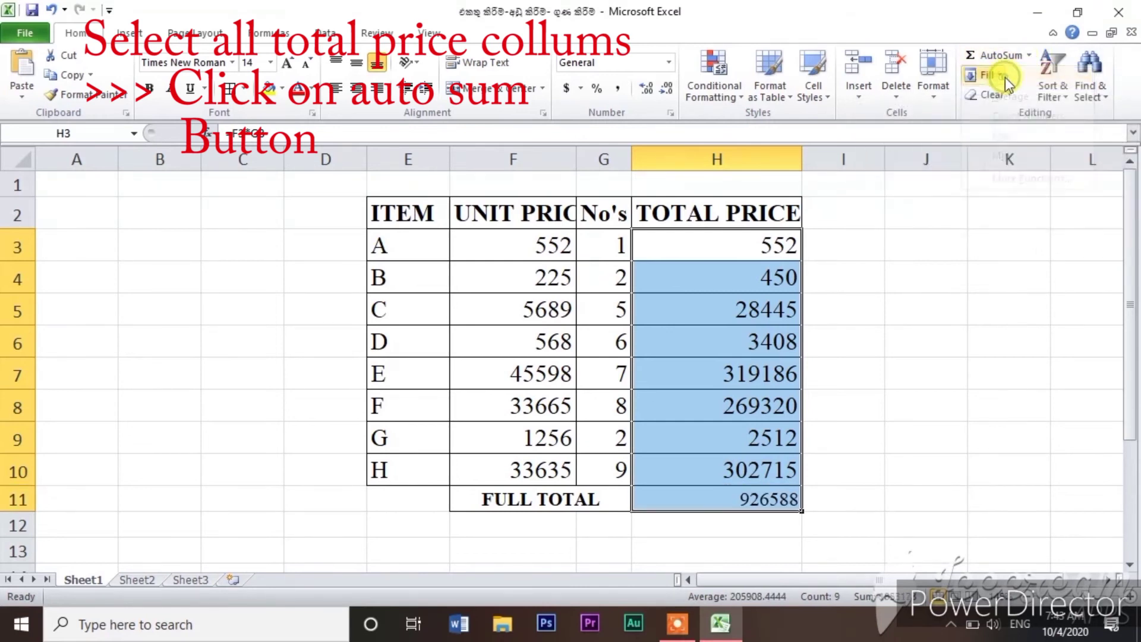
{"action": "left_click", "coordinate": [890, 455]}
{"action": "left_click", "coordinate": [772, 499]}
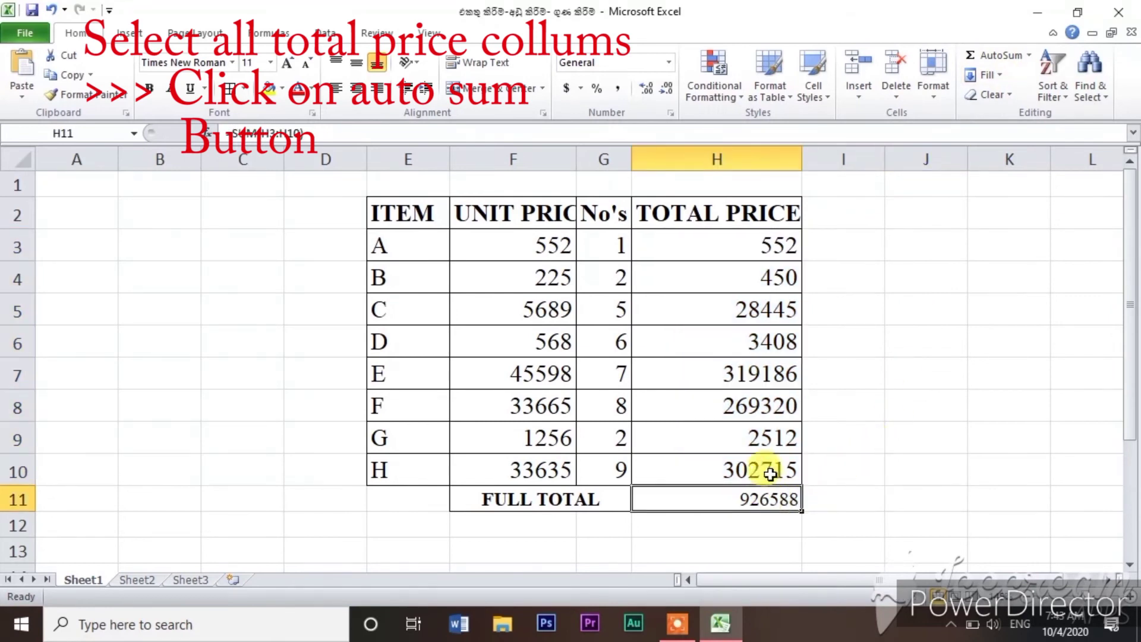
{"action": "left_click", "coordinate": [770, 448]}
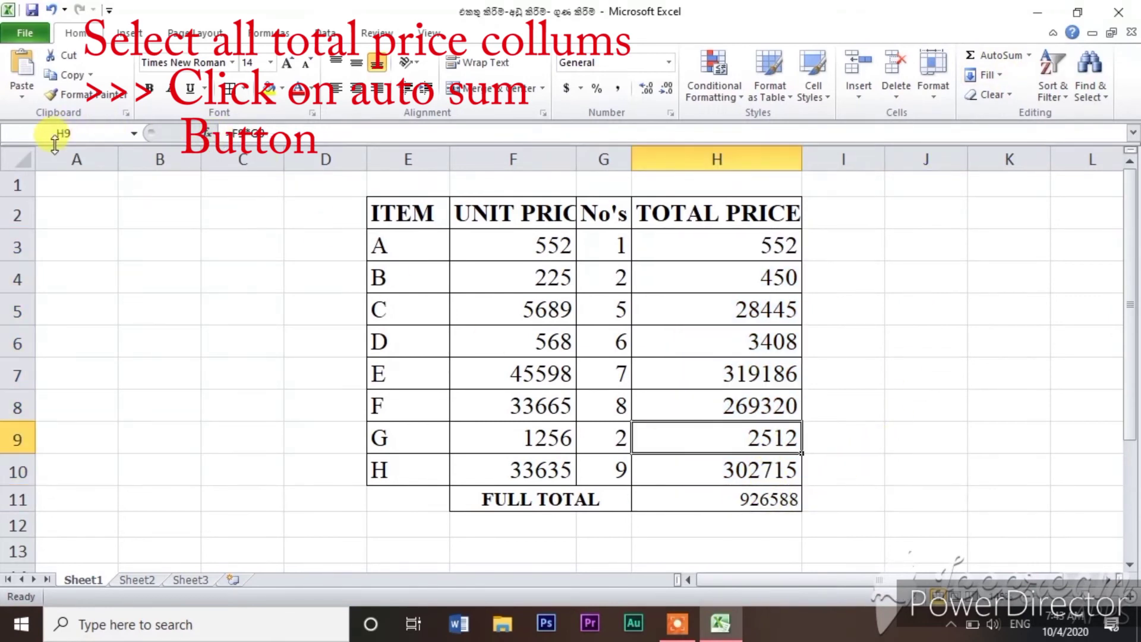
- Set the font size of the entire sheet to 14
{"action": "left_click", "coordinate": [26, 165]}
{"action": "type", "text": "14"}
{"action": "key", "text": "Return"}
{"action": "left_click", "coordinate": [989, 420]}
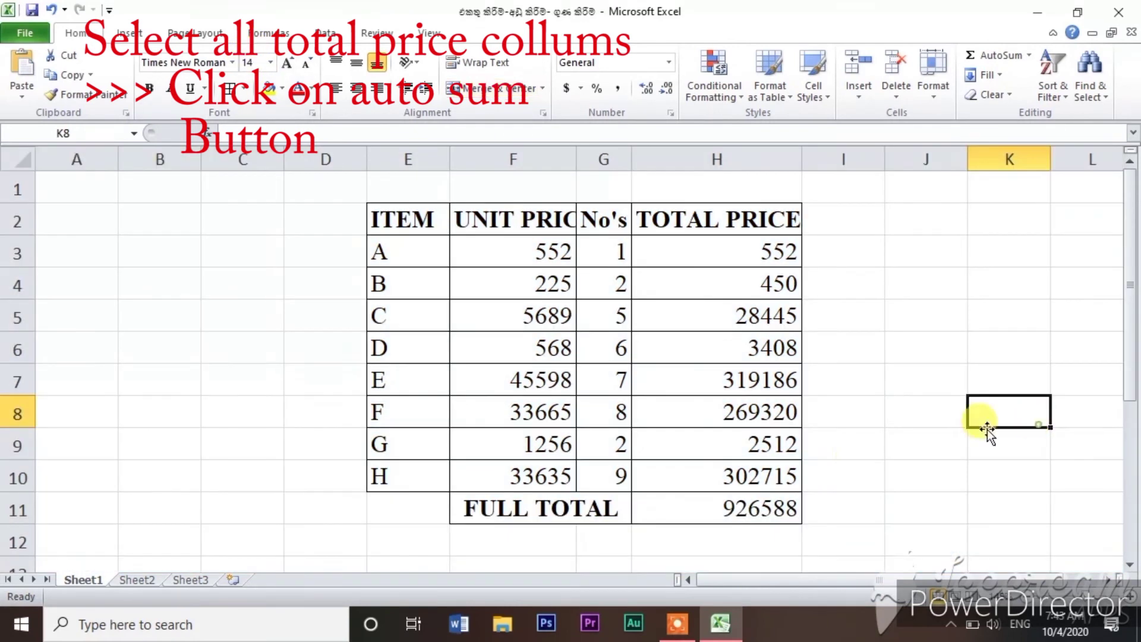
- Make the full total amount in cell H11 bold and underlined
{"action": "left_click", "coordinate": [749, 517]}
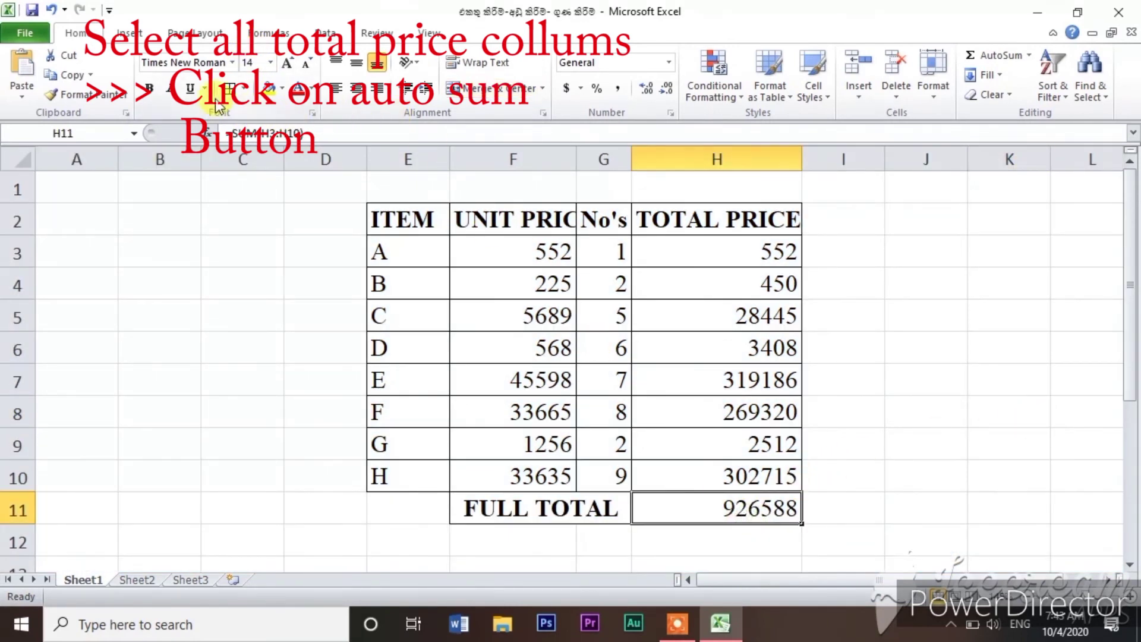
{"action": "left_click", "coordinate": [149, 89]}
{"action": "left_click", "coordinate": [901, 414]}
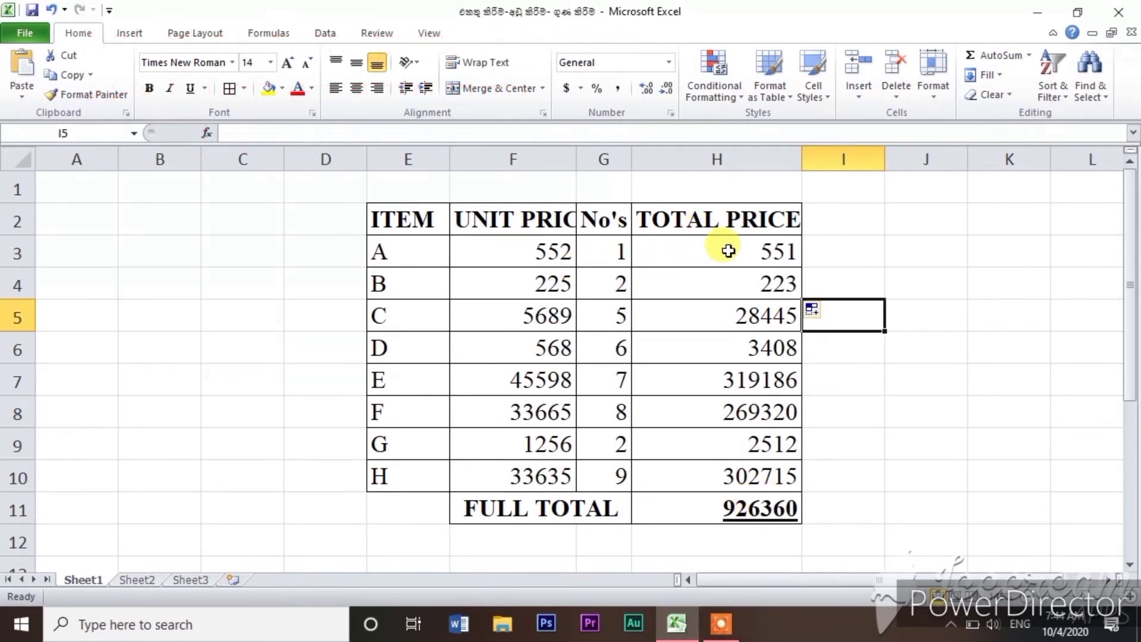
- Clear the contents of the TOTAL PRICE cells H3:H10
{"action": "left_click_drag", "start_coordinate": [736, 250], "coordinate": [740, 483]}
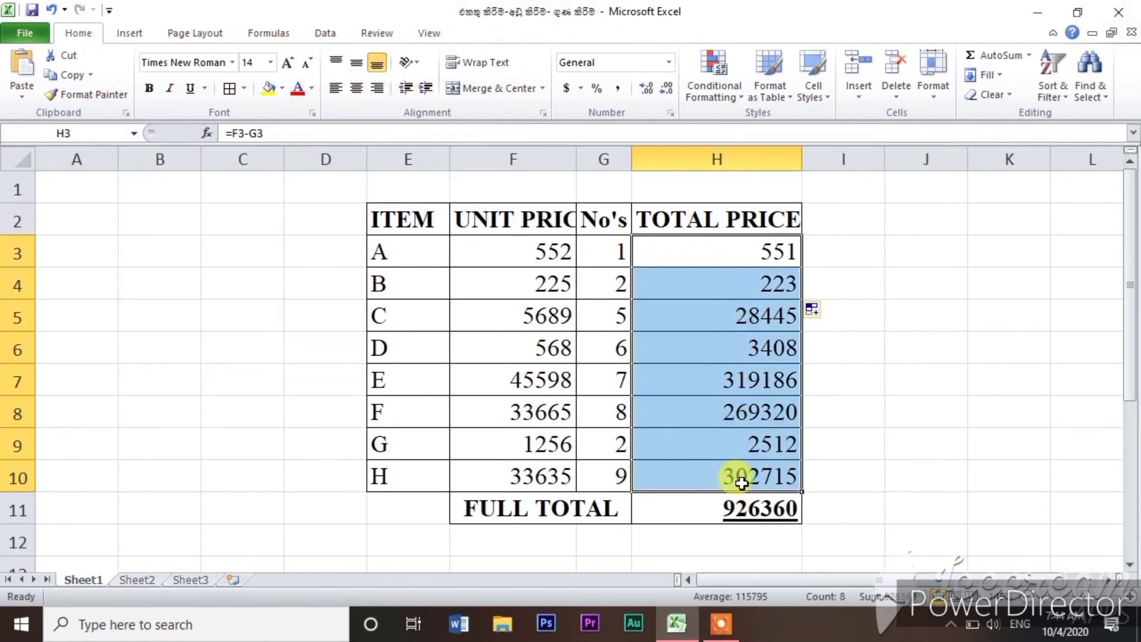
{"action": "key", "text": "Delete"}
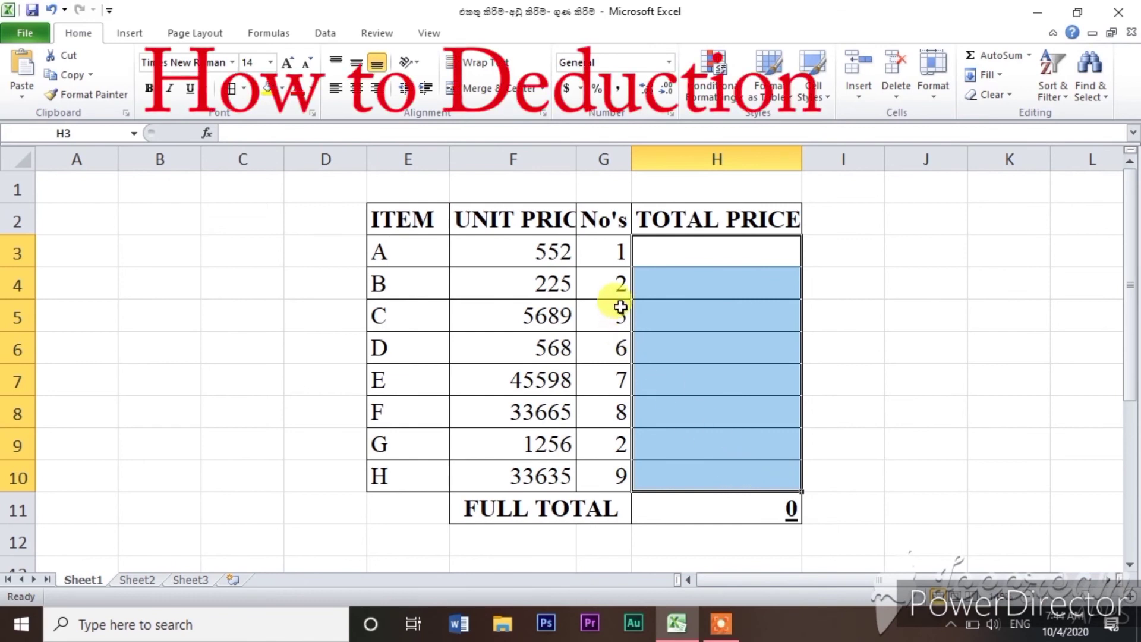
- Enter the formula =F3-G3 in cell H3 to subtract item A's quantity from its unit price
{"action": "left_click", "coordinate": [683, 251]}
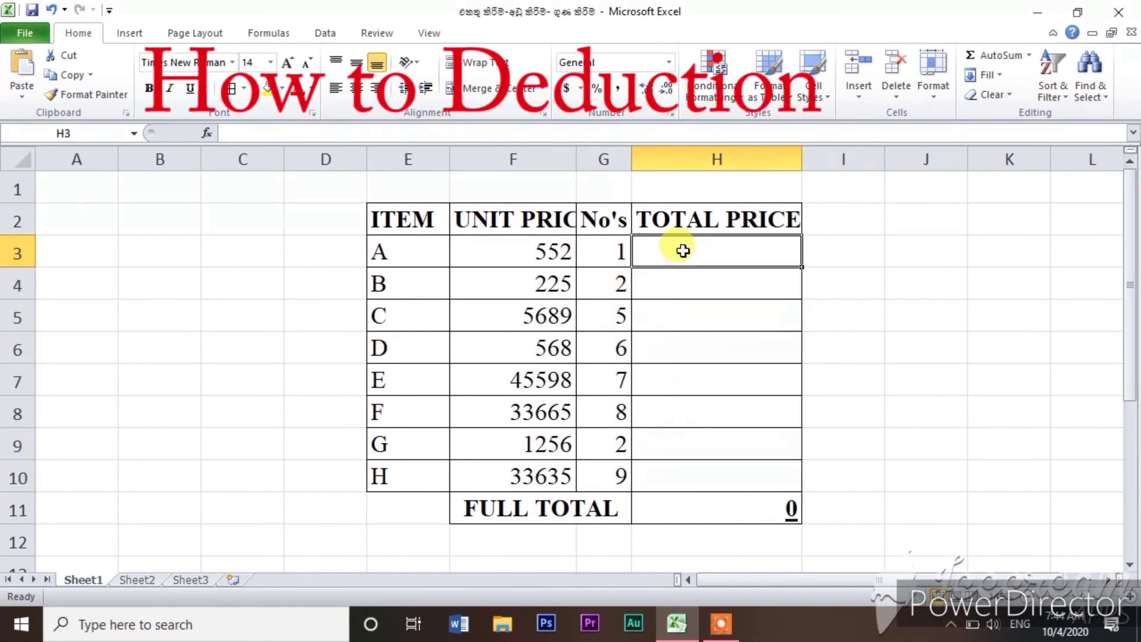
{"action": "left_click", "coordinate": [556, 249]}
{"action": "left_click", "coordinate": [666, 253]}
{"action": "type", "text": "=-F3"}
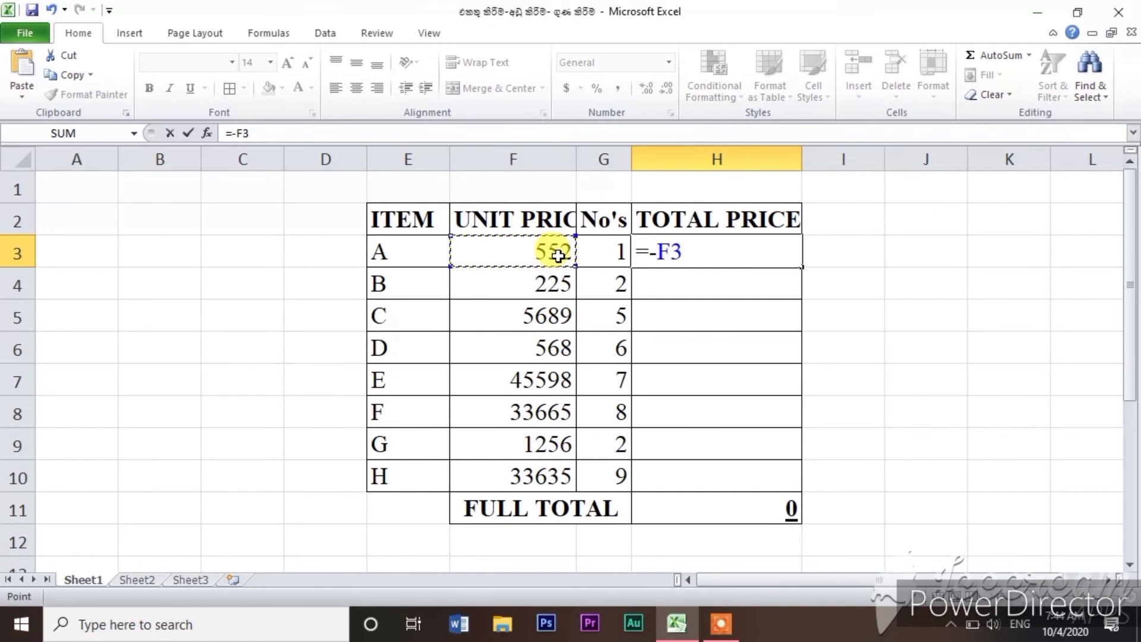
{"action": "key", "text": "BackSpace"}
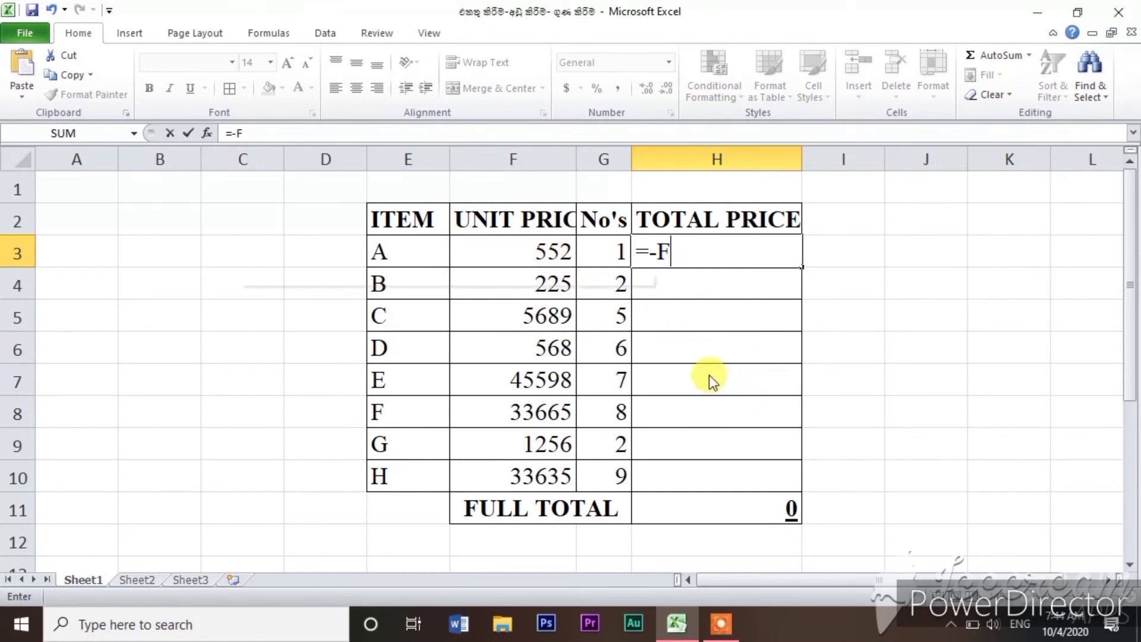
{"action": "key", "text": "BackSpace"}
{"action": "key", "text": "BackSpace"}
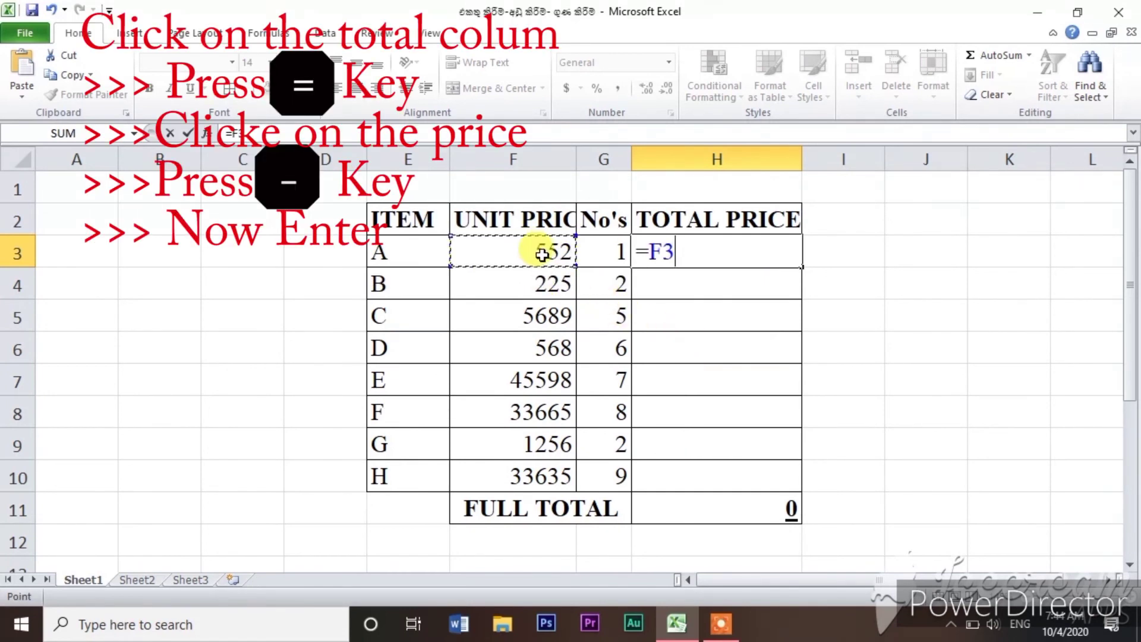
{"action": "type", "text": "-"}
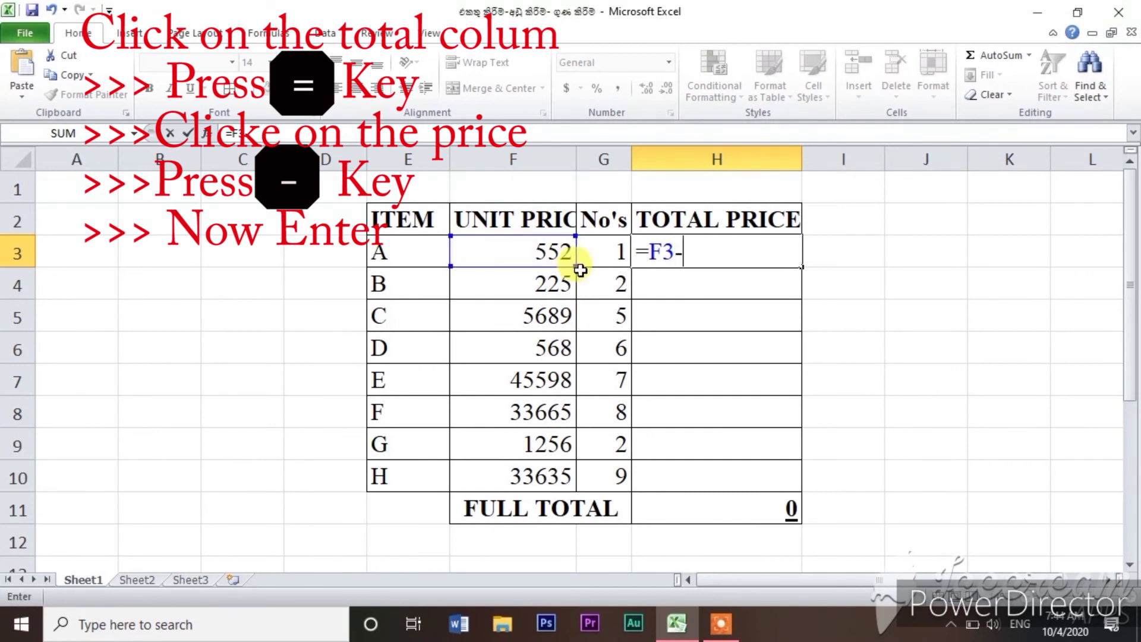
{"action": "left_click", "coordinate": [613, 254]}
{"action": "key", "text": "Return"}
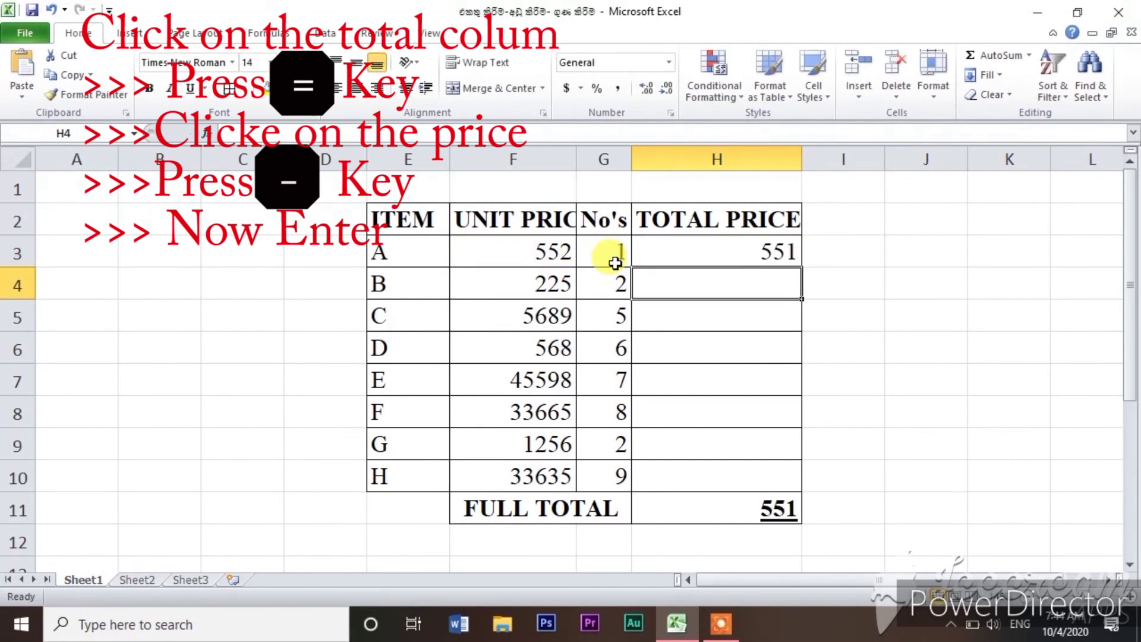
- Fill the subtraction formula from cell H3 down to H10
{"action": "left_click", "coordinate": [773, 243]}
{"action": "left_click_drag", "start_coordinate": [801, 270], "coordinate": [804, 488]}
{"action": "left_click", "coordinate": [867, 455]}
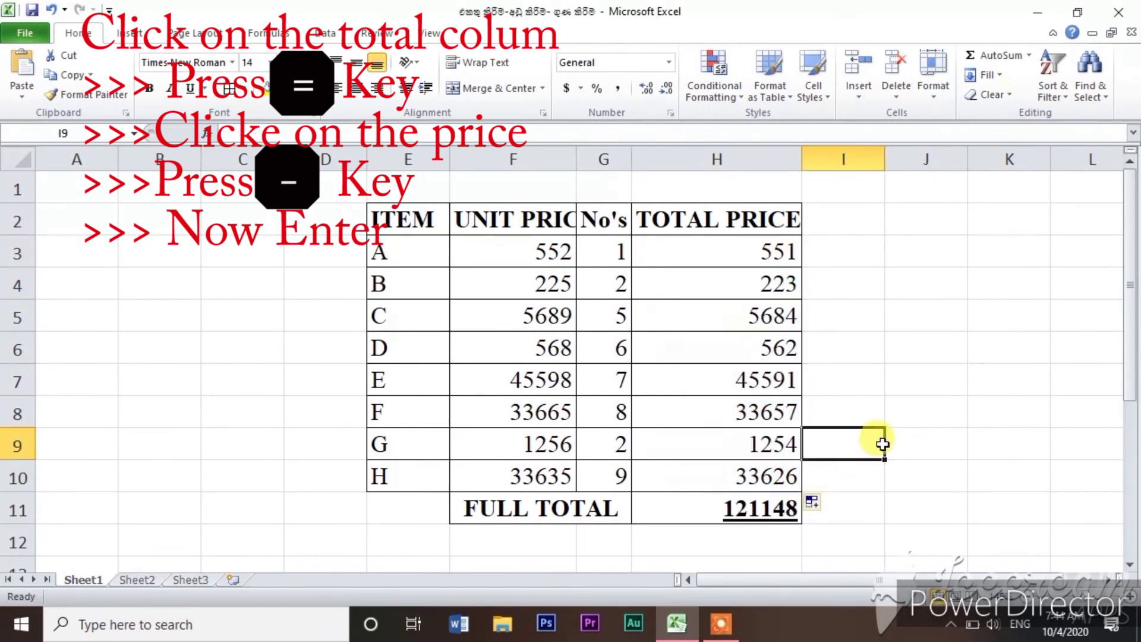
- Check the copied subtraction formulas in the TOTAL PRICE column from H4 down and the full total formula in H11
{"action": "left_click", "coordinate": [756, 287]}
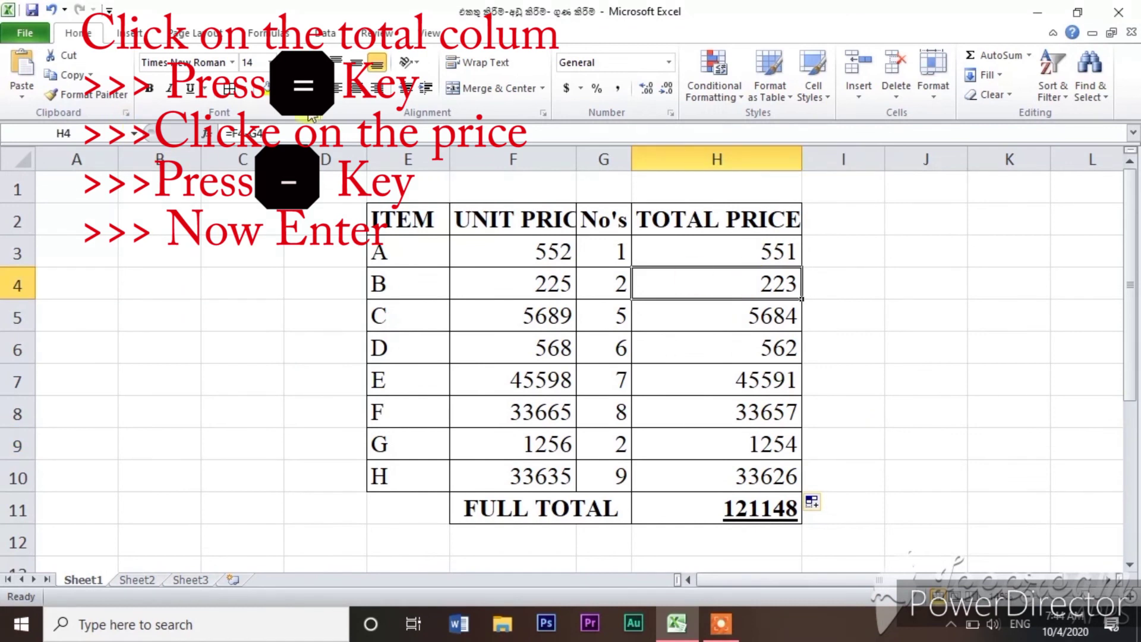
{"action": "left_click", "coordinate": [690, 319]}
{"action": "left_click", "coordinate": [746, 344]}
{"action": "left_click", "coordinate": [747, 374]}
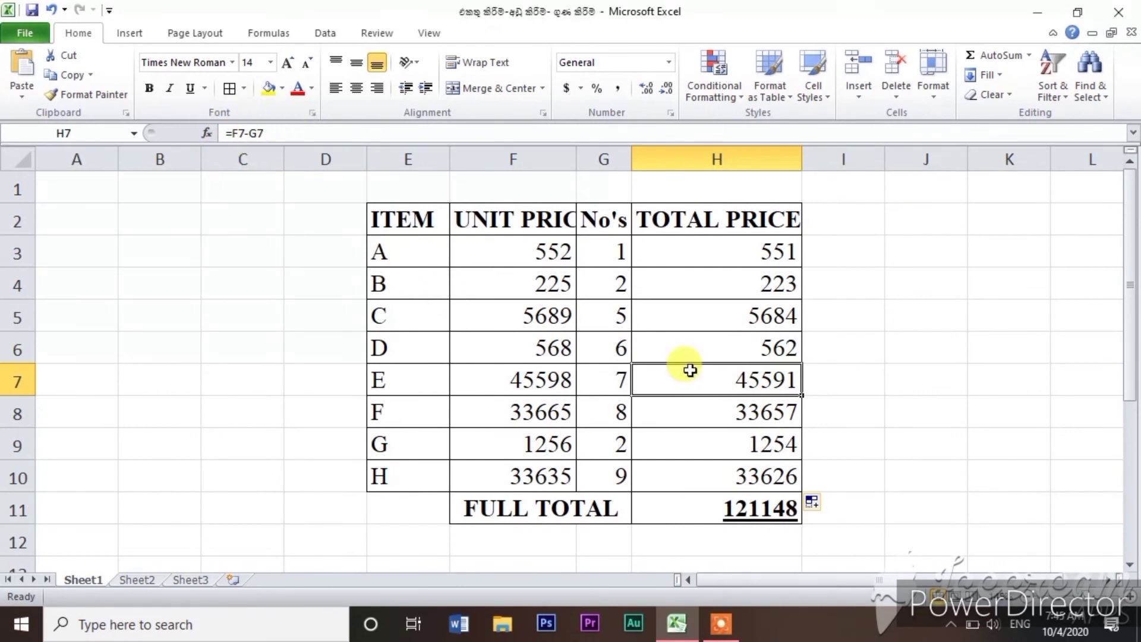
{"action": "left_click", "coordinate": [773, 410]}
{"action": "left_click", "coordinate": [755, 479]}
{"action": "left_click", "coordinate": [754, 506]}
{"action": "left_click", "coordinate": [956, 404]}
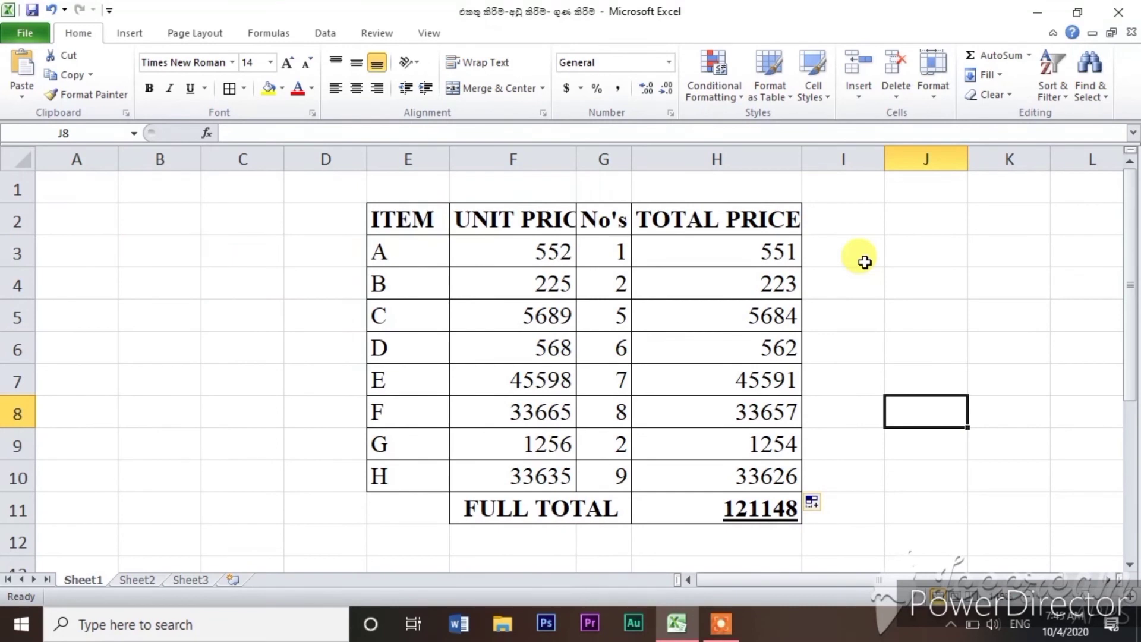